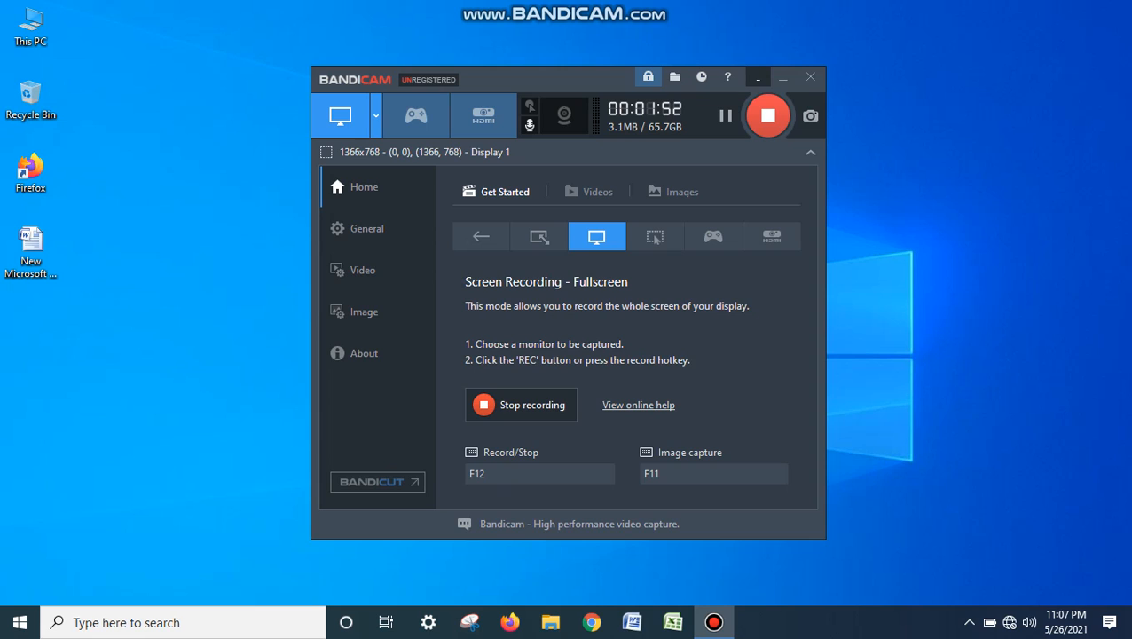
{"action": "left_click", "coordinate": [758, 78]}
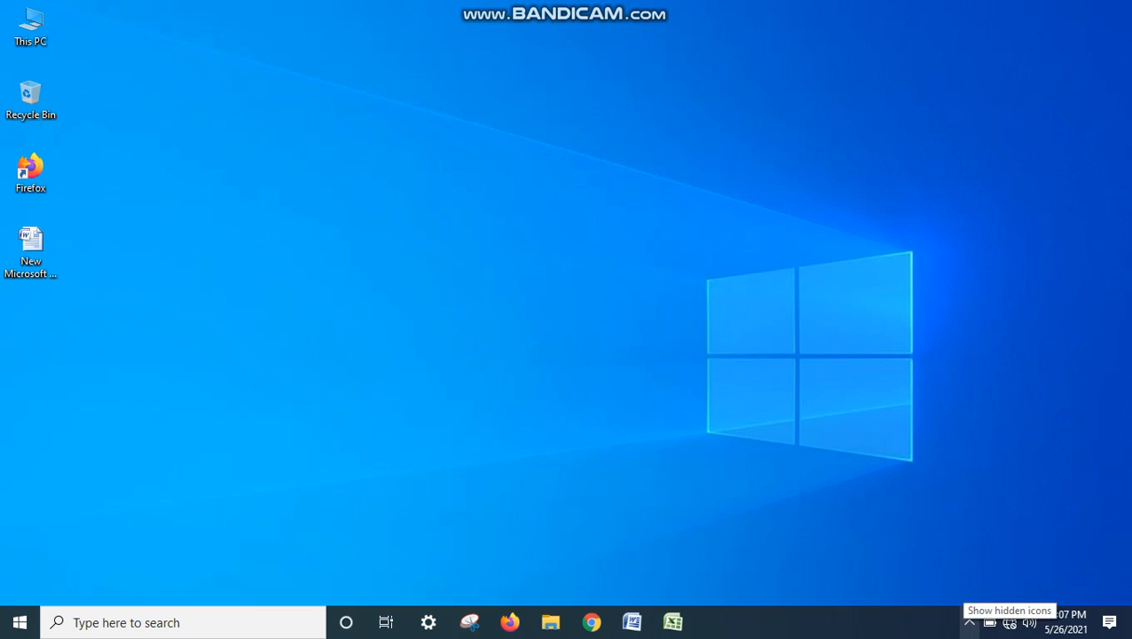
{"action": "left_click", "coordinate": [968, 621]}
{"action": "left_click", "coordinate": [952, 588]}
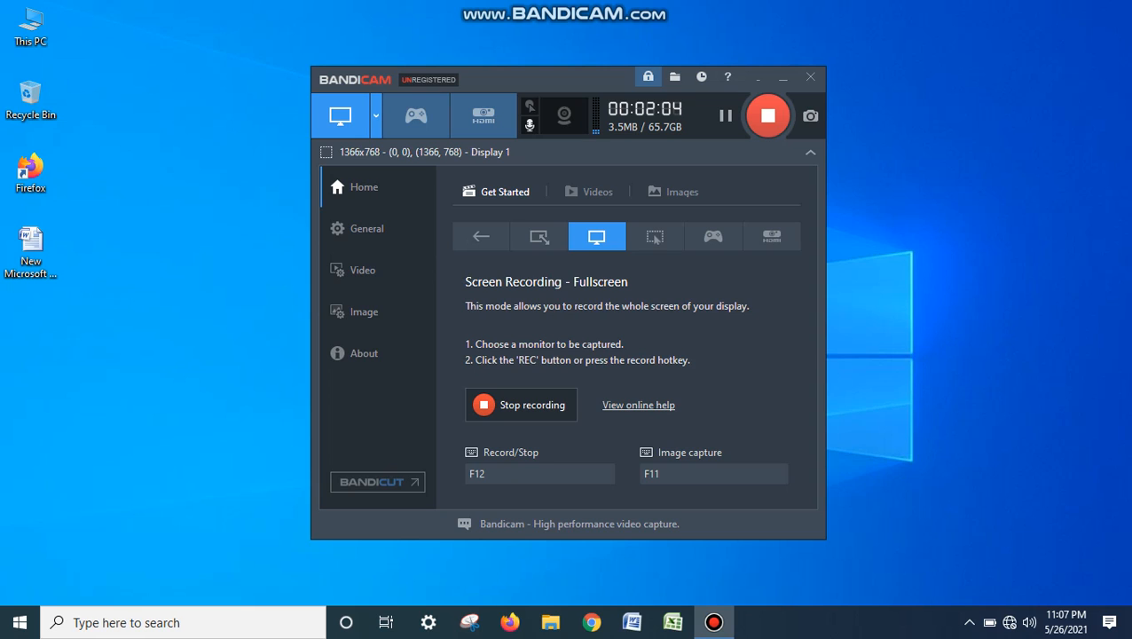
Create a new Microsoft Office Excel Worksheet on the desktop with its default name and open it.
{"action": "right_click", "coordinate": [48, 353]}
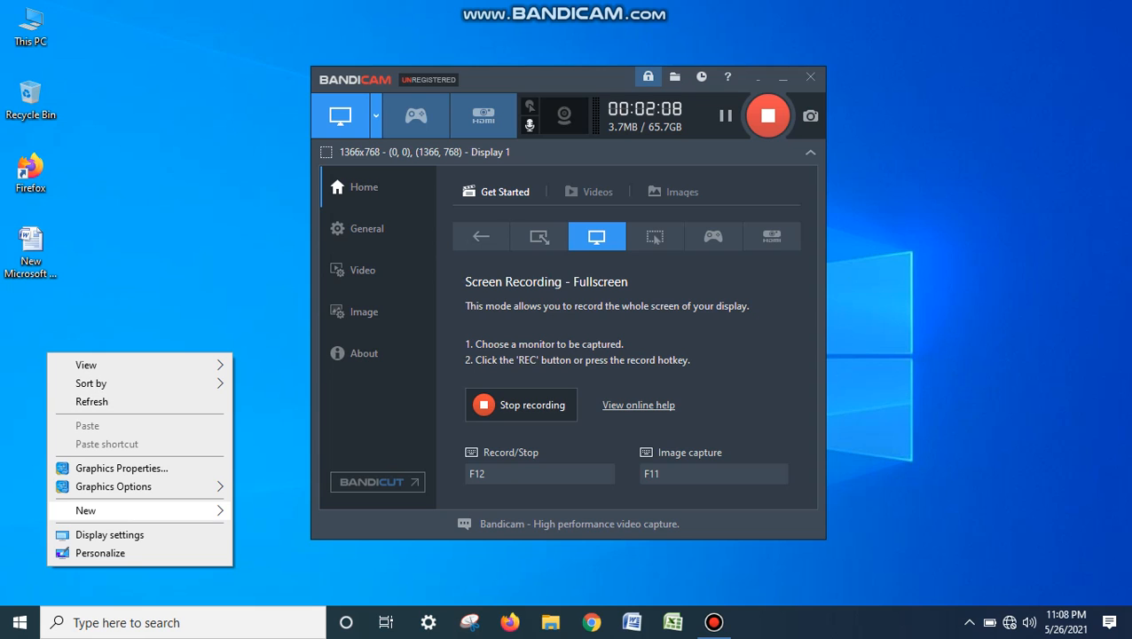
{"action": "mouse_move", "coordinate": [107, 510]}
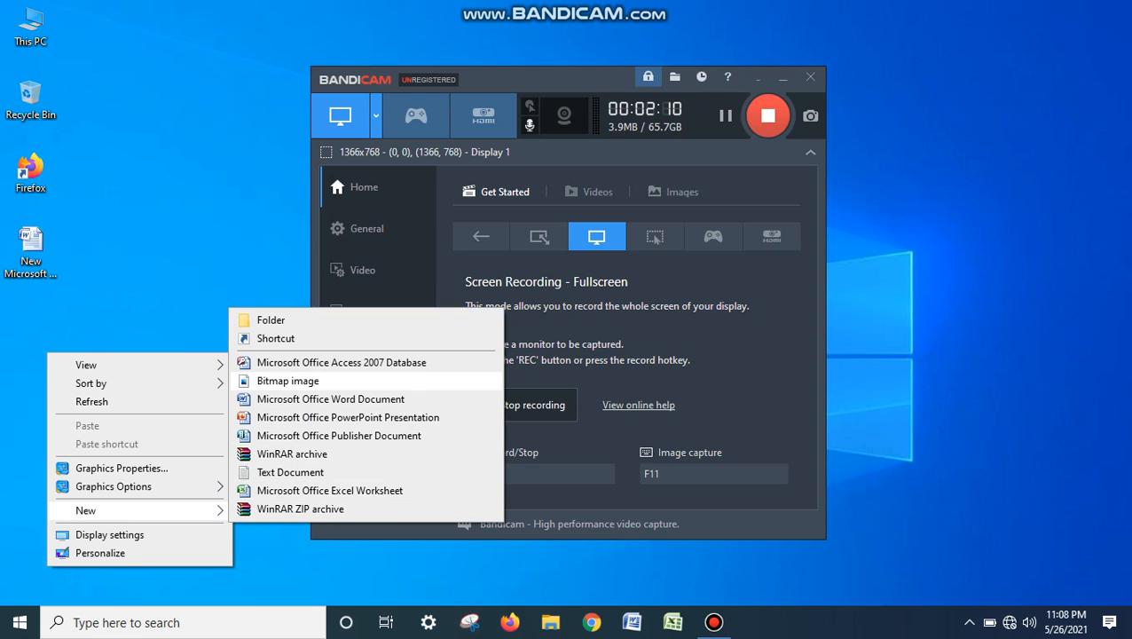
{"action": "left_click", "coordinate": [329, 490]}
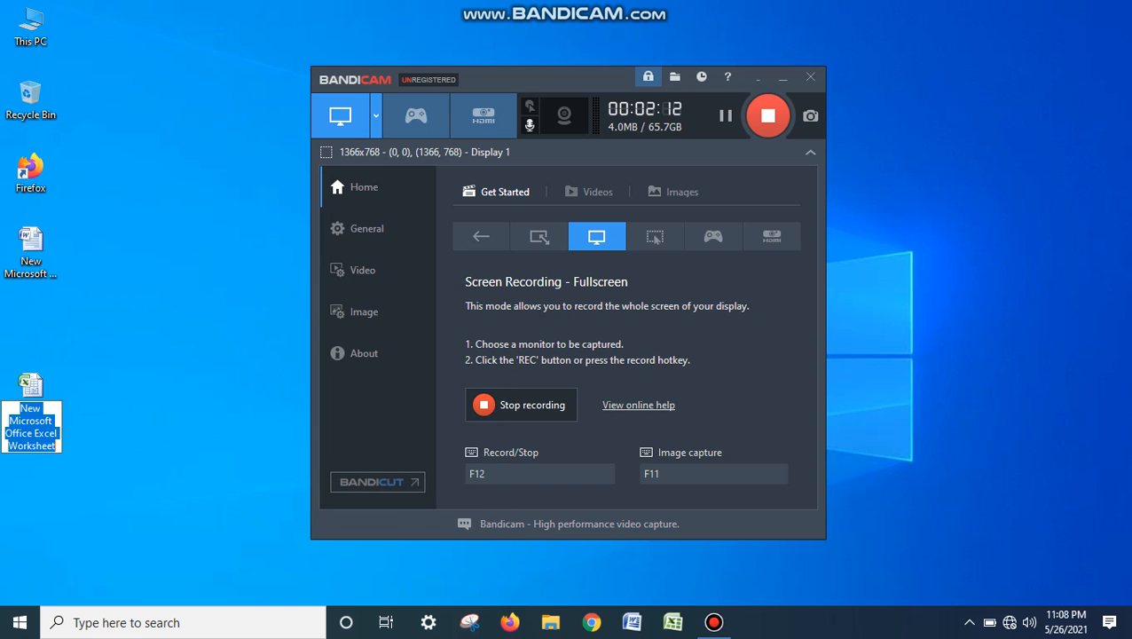
{"action": "key", "text": "Return"}
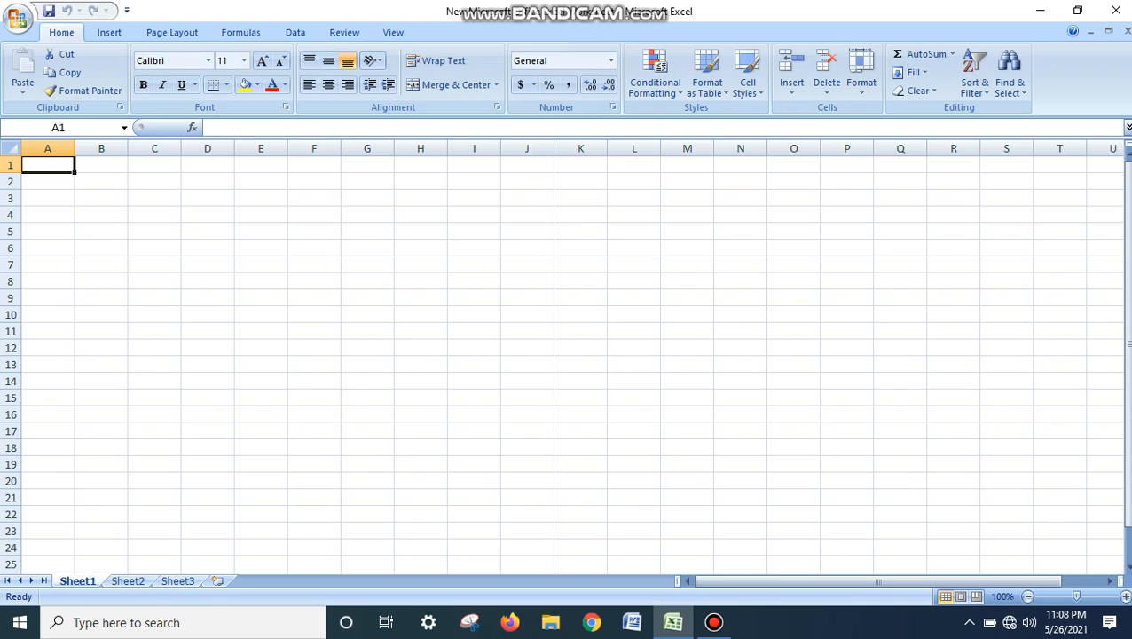
Enter the column headers Name, Hindi, english and maths in cells A1 to D1.
{"action": "type", "text": "Name"}
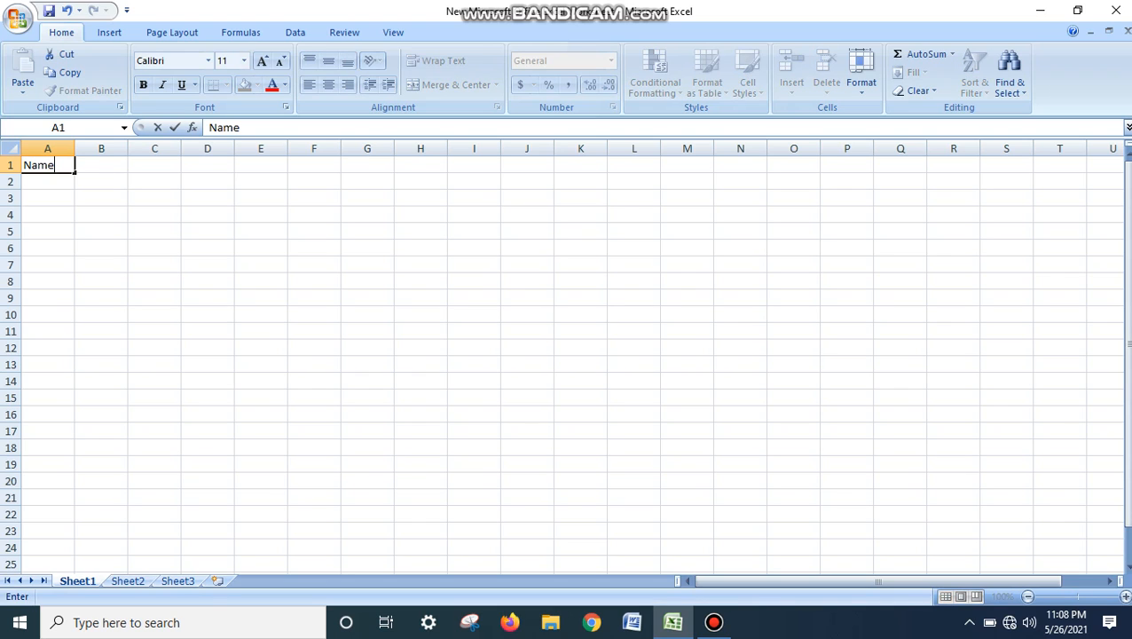
{"action": "left_click", "coordinate": [102, 165]}
{"action": "type", "text": "H"}
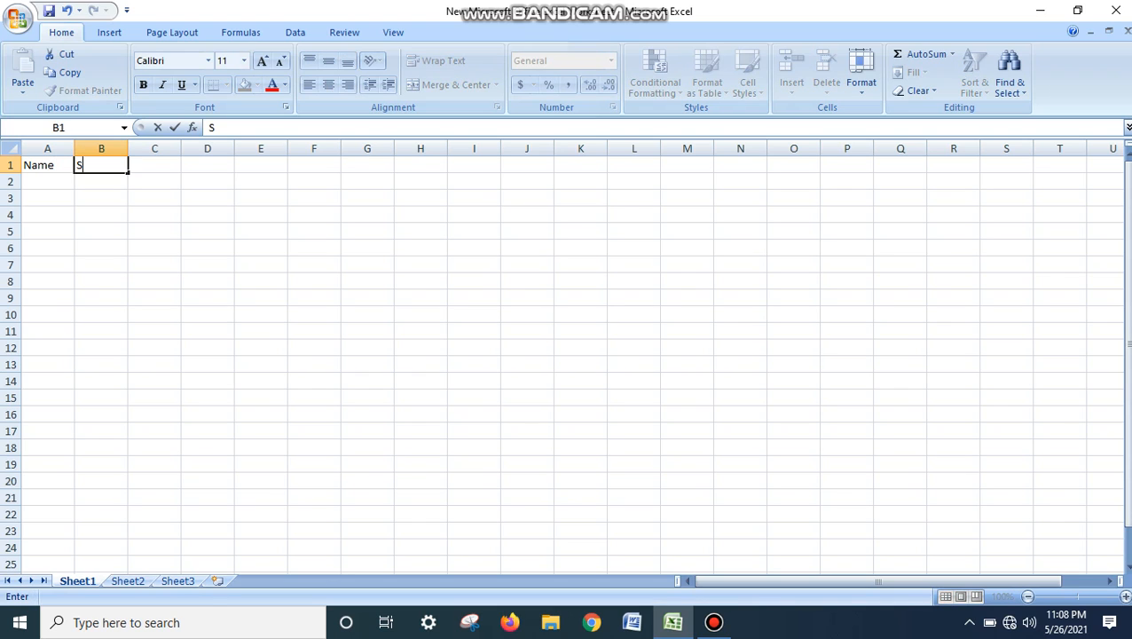
{"action": "type", "text": "inf"}
{"action": "key", "text": "BackSpace"}
{"action": "type", "text": "di"}
{"action": "key", "text": "Tab"}
{"action": "type", "text": "english"}
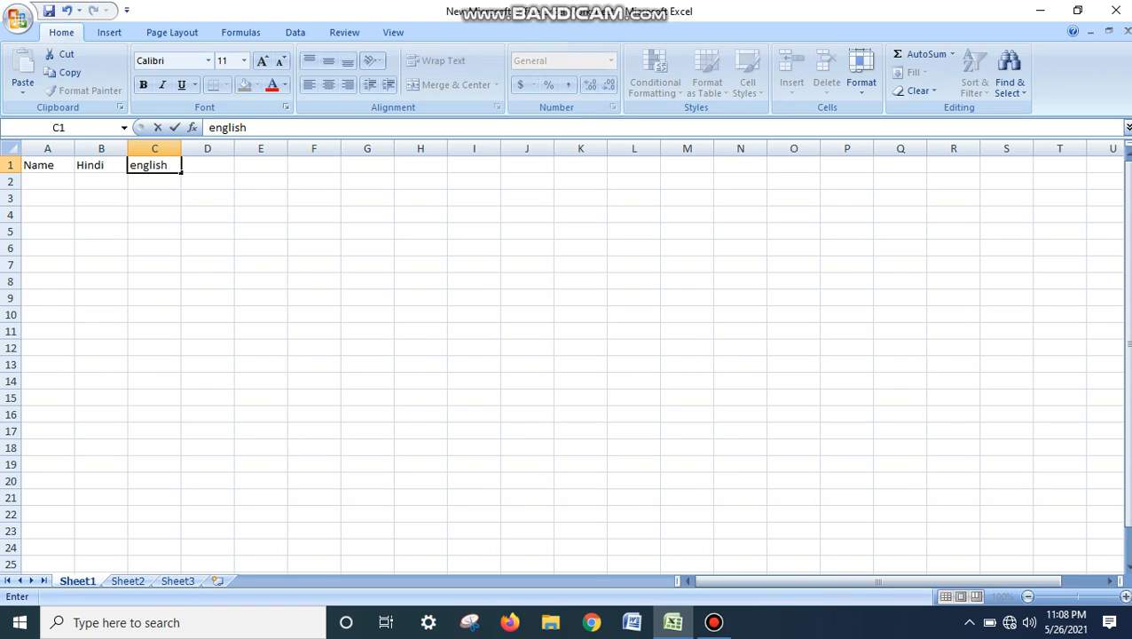
{"action": "key", "text": "Tab"}
{"action": "type", "text": "maths"}
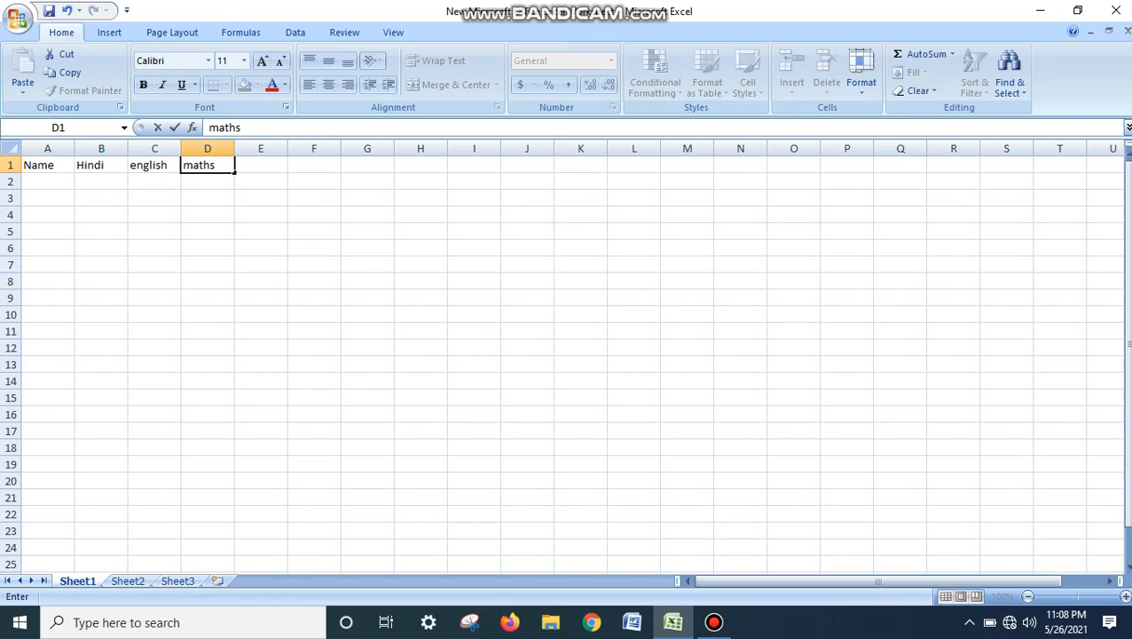
{"action": "key", "text": "Tab"}
Add the subject headers sci, sst and sanskrit in cells E1 to G1.
{"action": "type", "text": "sci"}
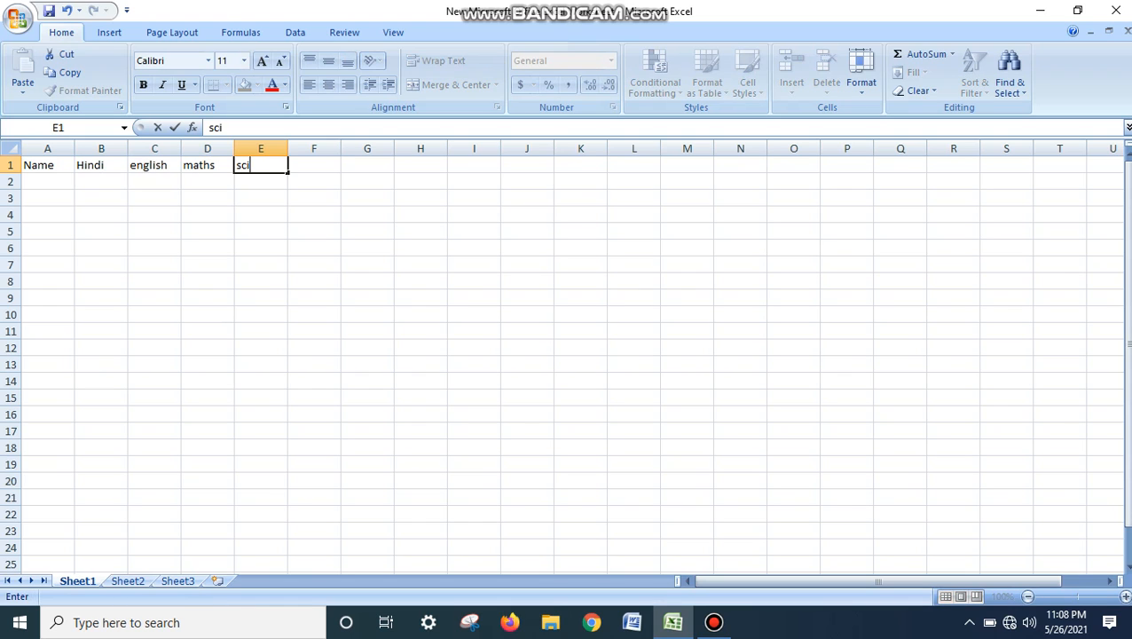
{"action": "key", "text": "Tab"}
{"action": "type", "text": "sst"}
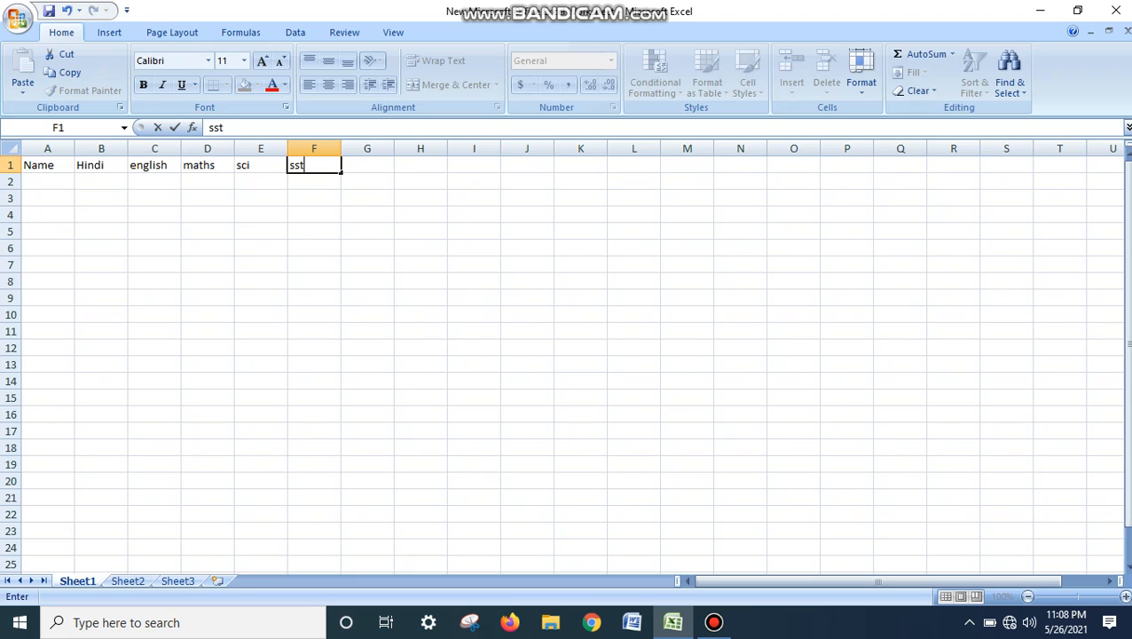
{"action": "key", "text": "Tab"}
{"action": "type", "text": "s"}
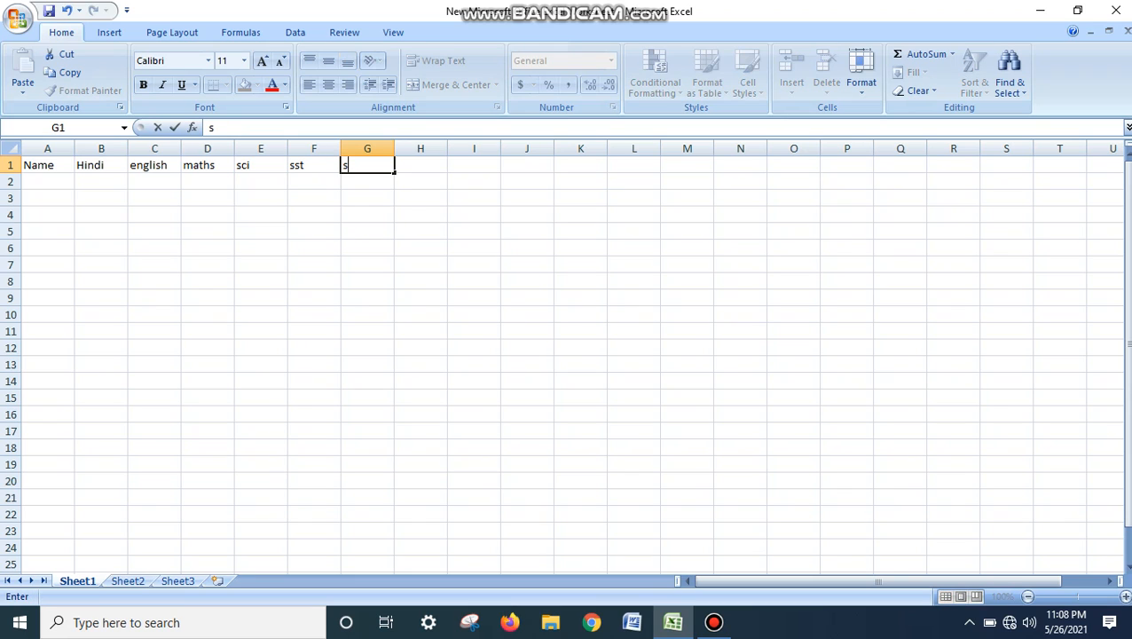
{"action": "type", "text": "anskrit"}
{"action": "key", "text": "Tab"}
Complete the header row with comp, GK and Total in cells H1 to J1.
{"action": "type", "text": "c"}
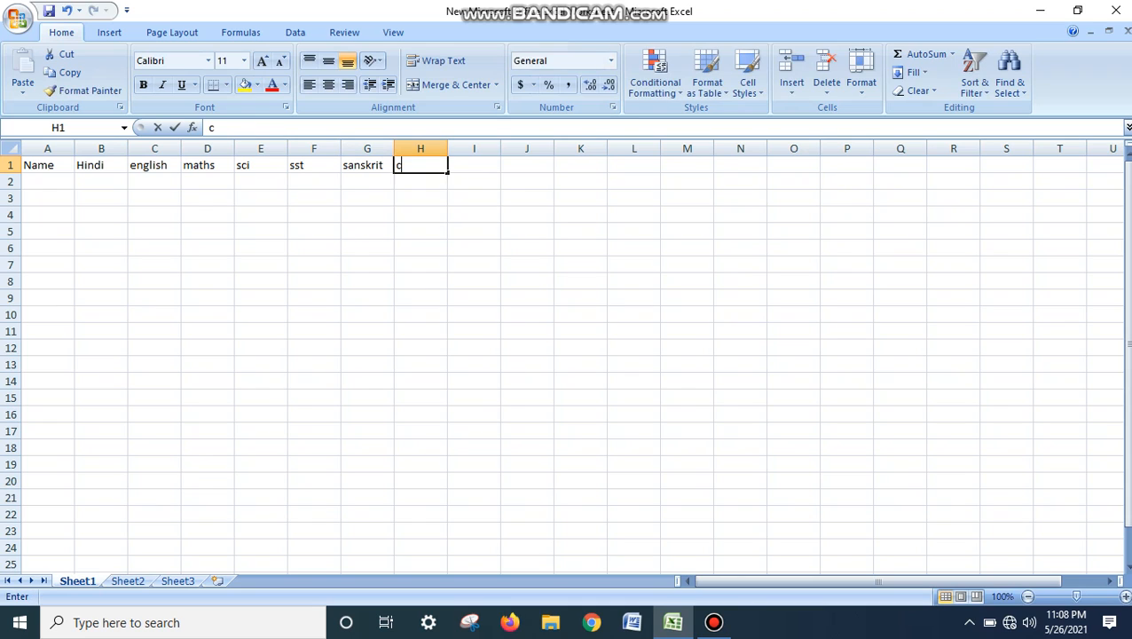
{"action": "type", "text": "omp"}
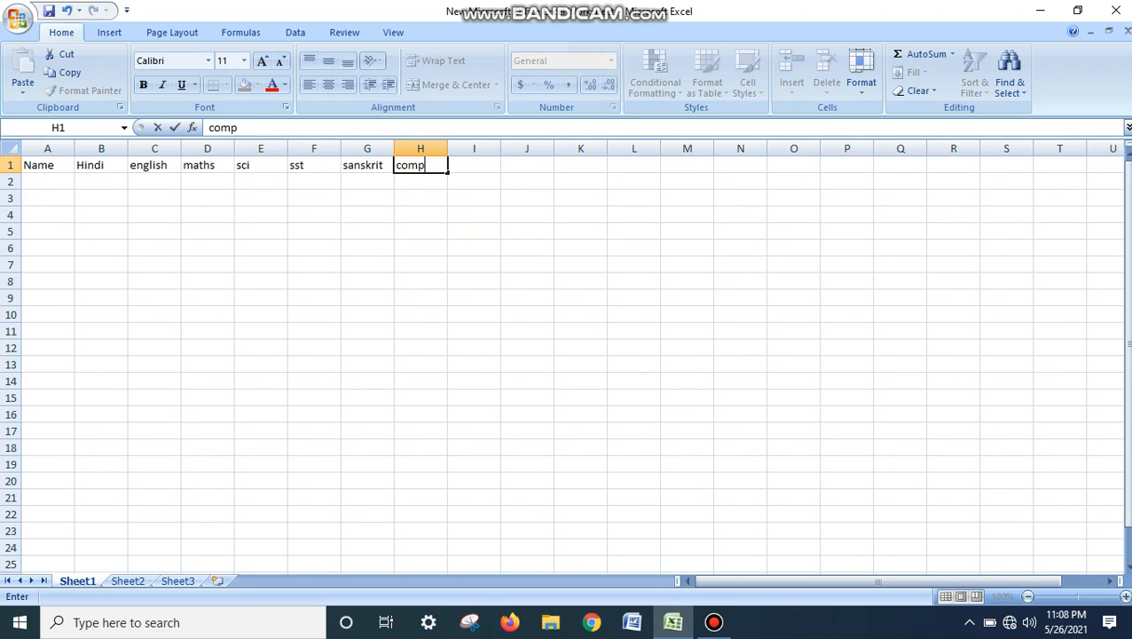
{"action": "key", "text": "Tab"}
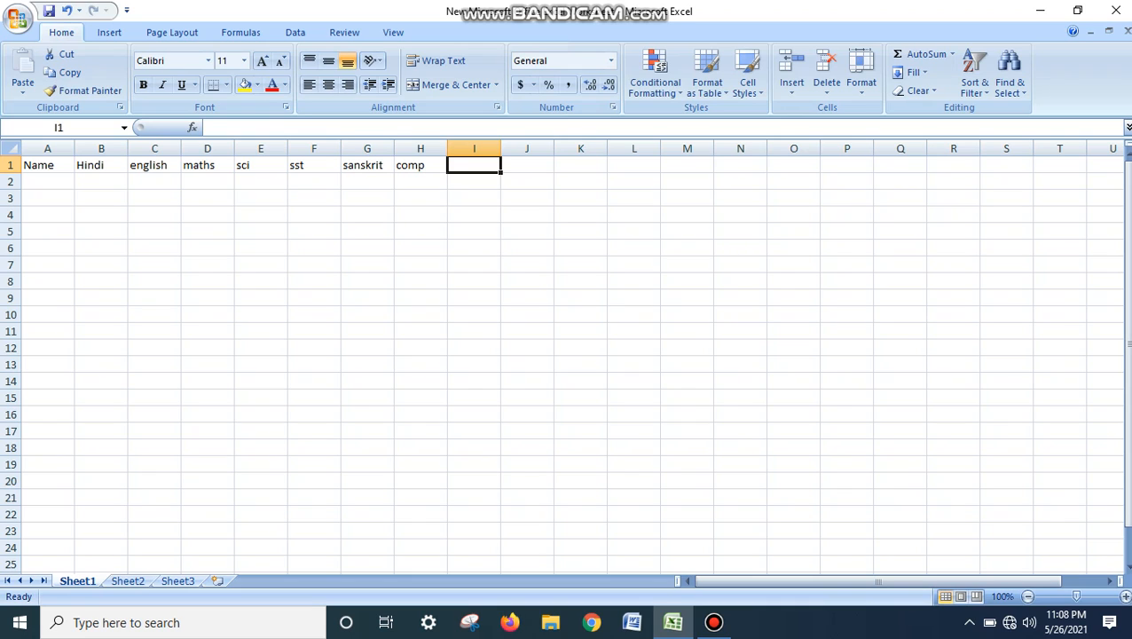
{"action": "type", "text": "GK"}
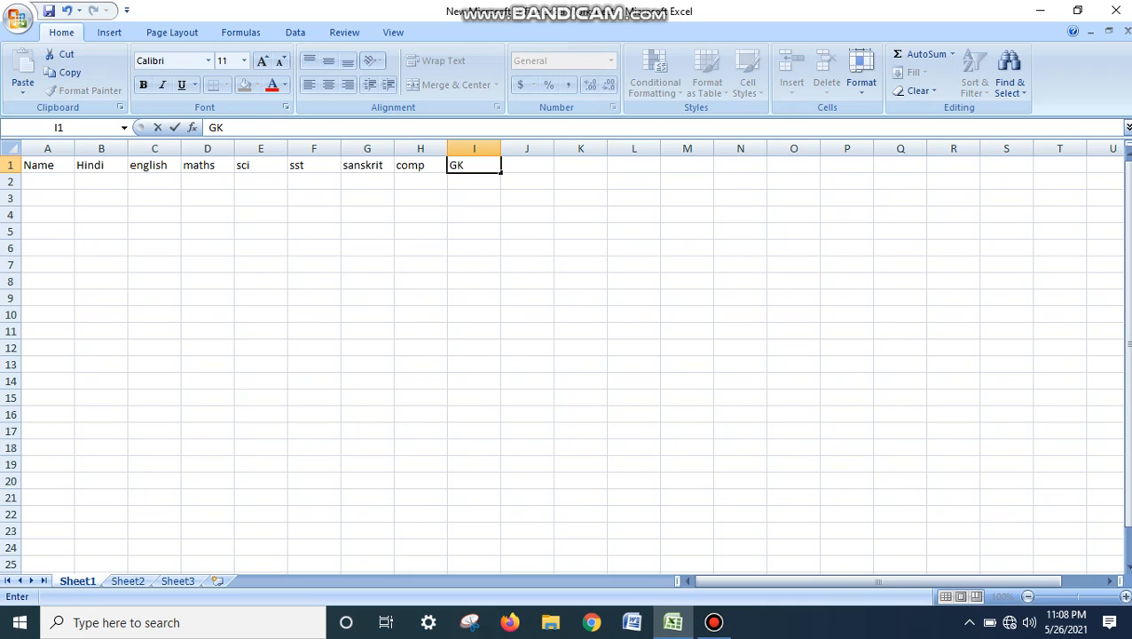
{"action": "key", "text": "Tab"}
{"action": "type", "text": "Total"}
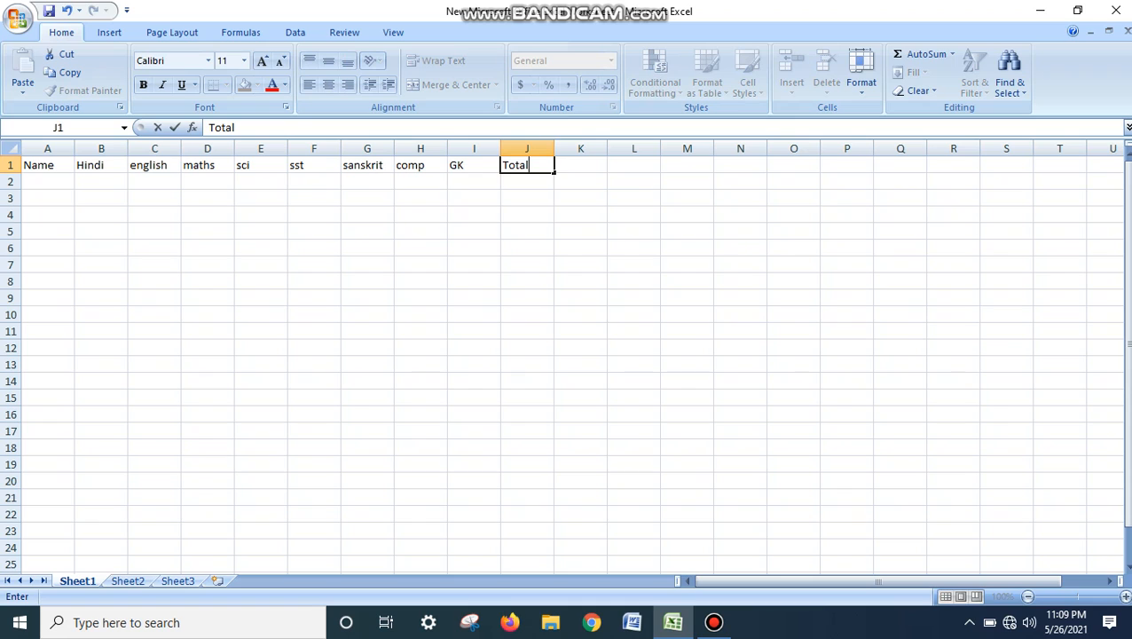
{"action": "key", "text": "Return"}
Fill the Name column with the placeholder entries abh, hgd and fgfgh in cells A2 to A4.
{"action": "type", "text": "abhi\\"}
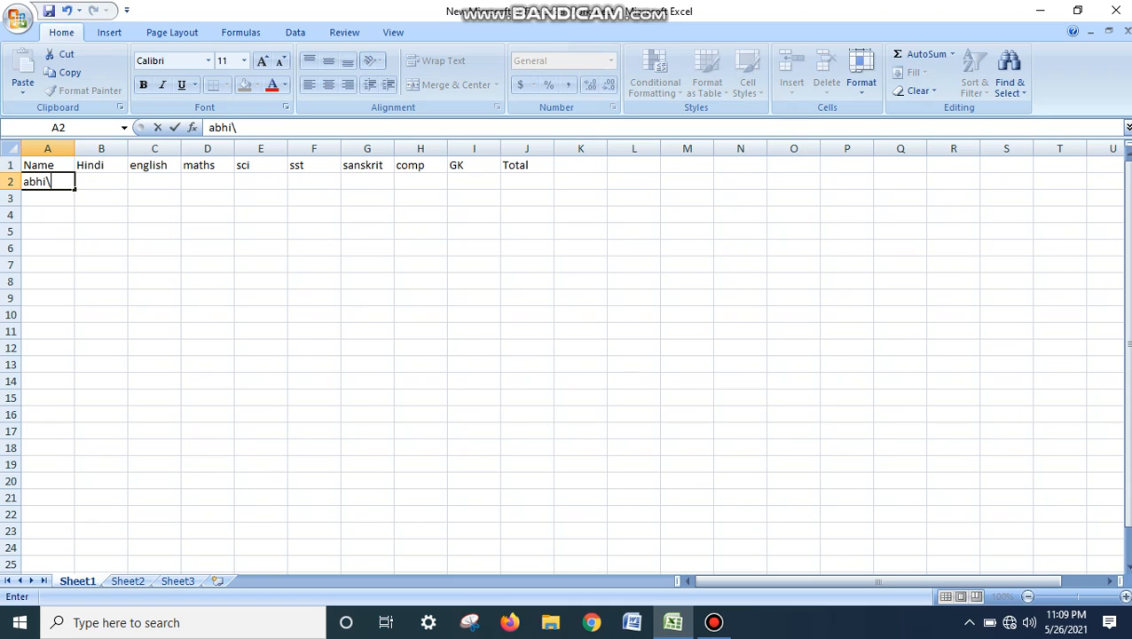
{"action": "key", "text": "BackSpace"}
{"action": "key", "text": "BackSpace"}
{"action": "key", "text": "Return"}
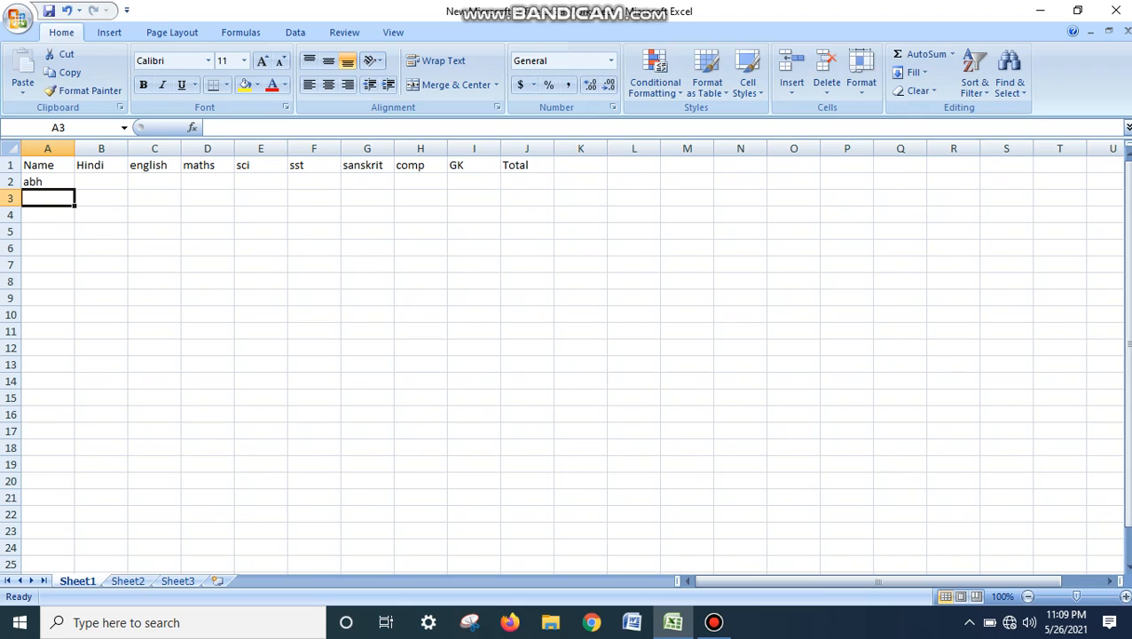
{"action": "type", "text": "hgd"}
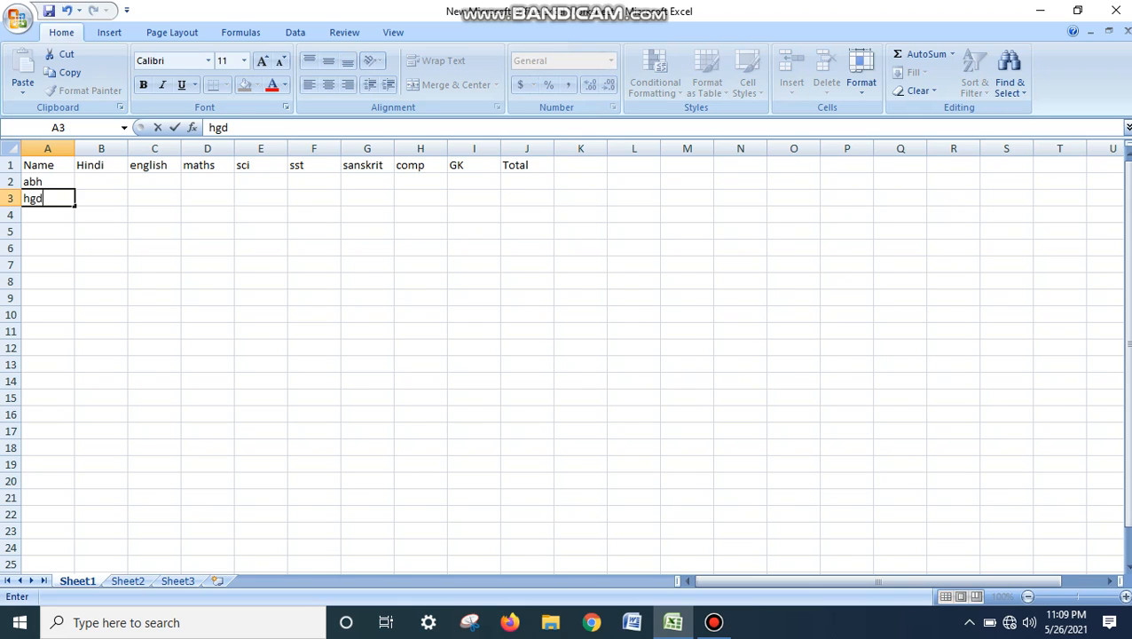
{"action": "key", "text": "Return"}
{"action": "type", "text": "fgfgh"}
{"action": "key", "text": "Return"}
Add the placeholder entries bvb, fdhf and dnfbdfb to the Name column in cells A5 to A7.
{"action": "type", "text": "bvb"}
{"action": "key", "text": "Return"}
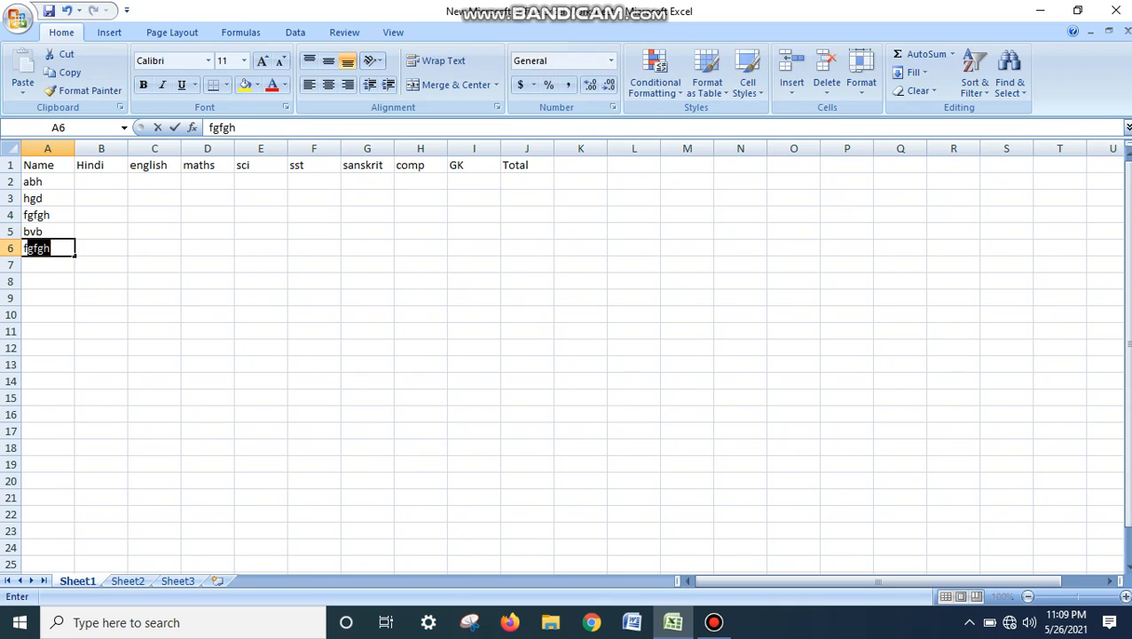
{"action": "type", "text": "fdhf"}
{"action": "key", "text": "Return"}
{"action": "type", "text": "dnfbdfb"}
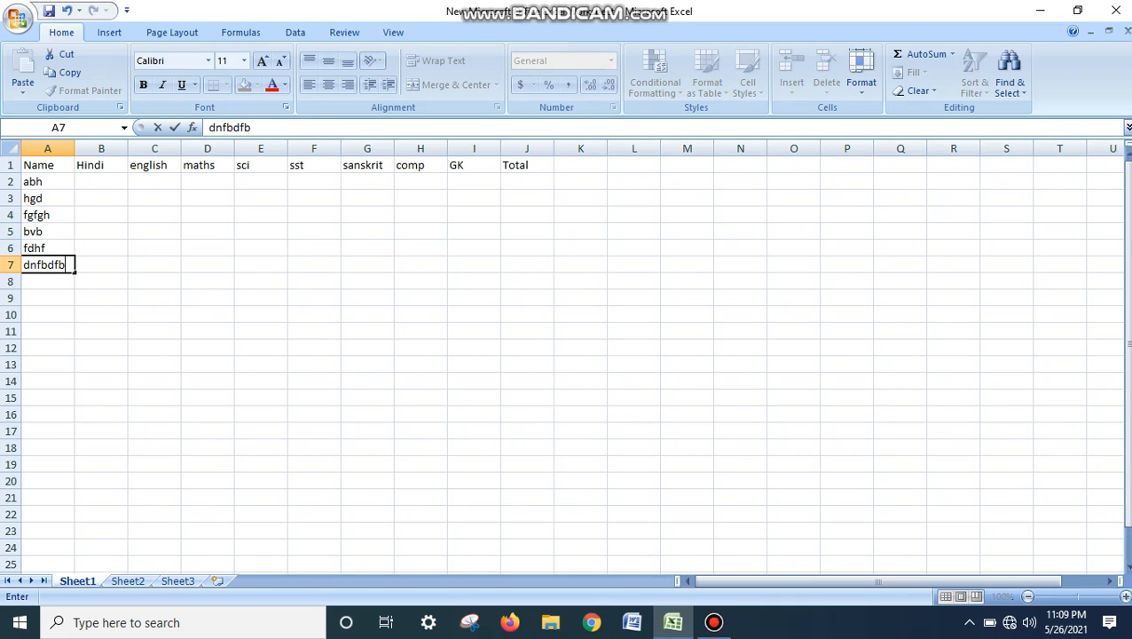
Enter the Hindi marks 67, 89, 37, 87, 56 and 66 in cells B2 to B7.
{"action": "left_click", "coordinate": [101, 182]}
{"action": "type", "text": "67"}
{"action": "key", "text": "Return"}
{"action": "type", "text": "89"}
{"action": "key", "text": "Return"}
{"action": "type", "text": "37"}
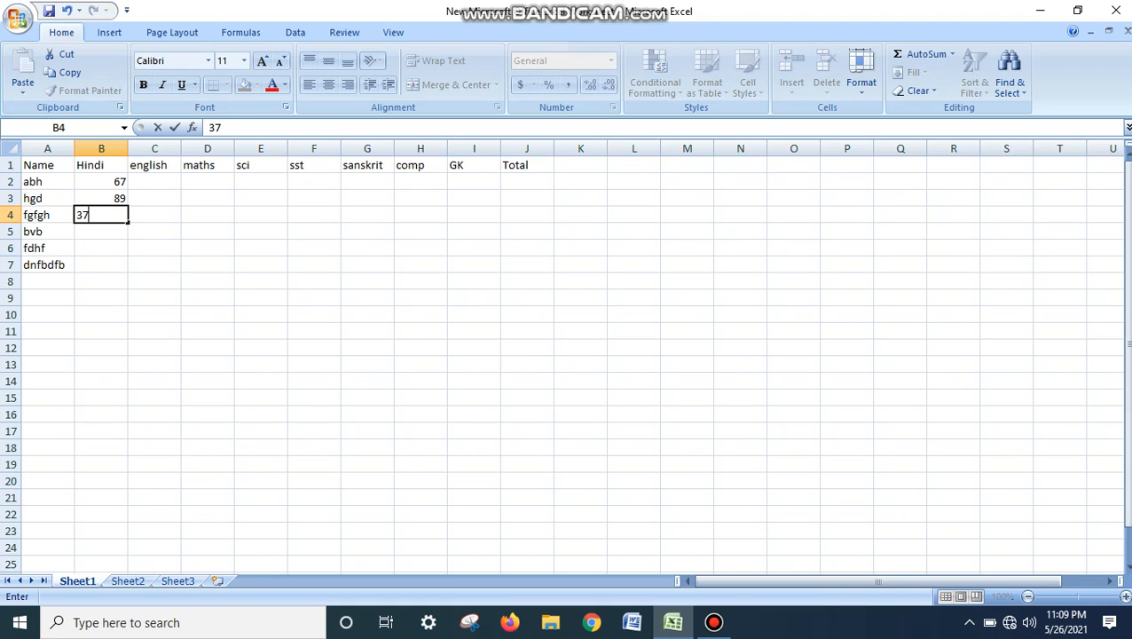
{"action": "key", "text": "Return"}
{"action": "type", "text": "87"}
{"action": "key", "text": "Return"}
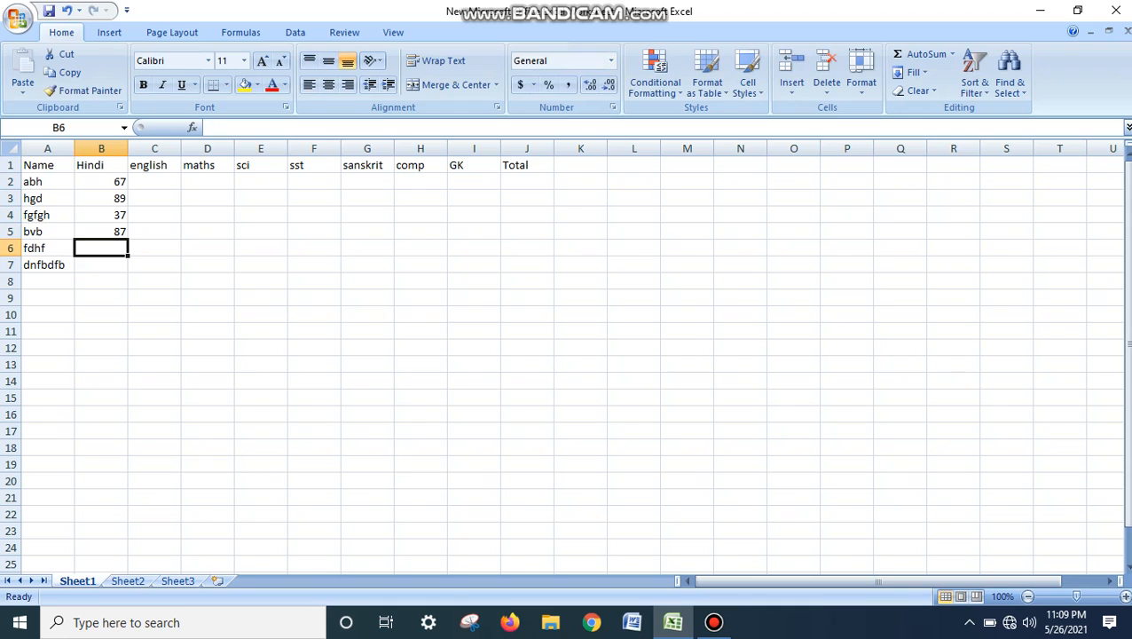
{"action": "type", "text": "56"}
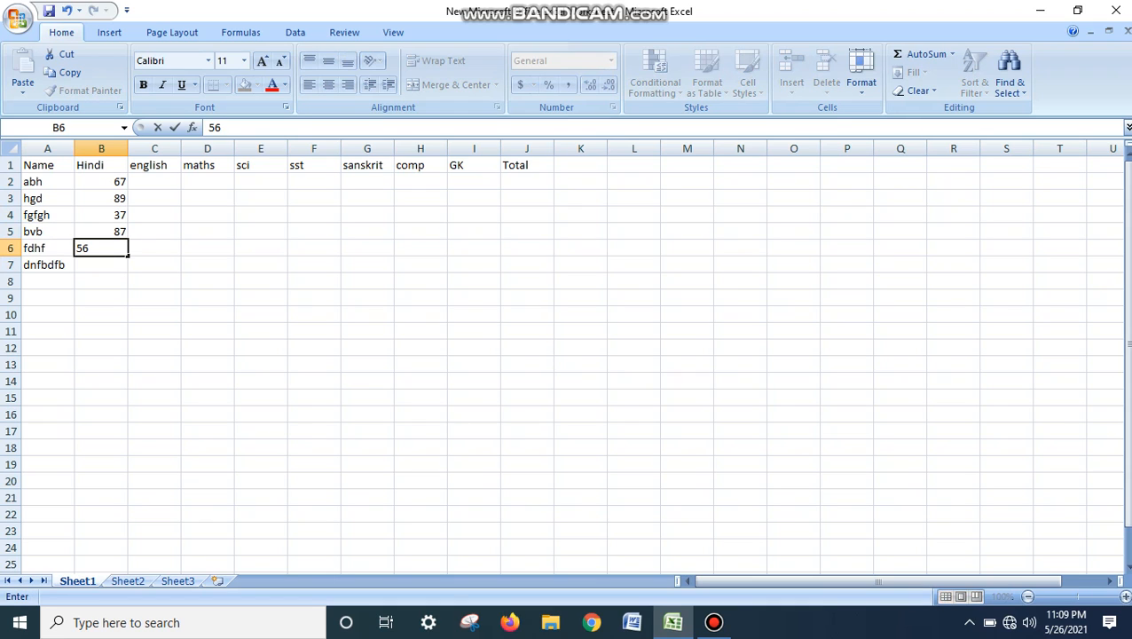
{"action": "key", "text": "Return"}
{"action": "type", "text": "66"}
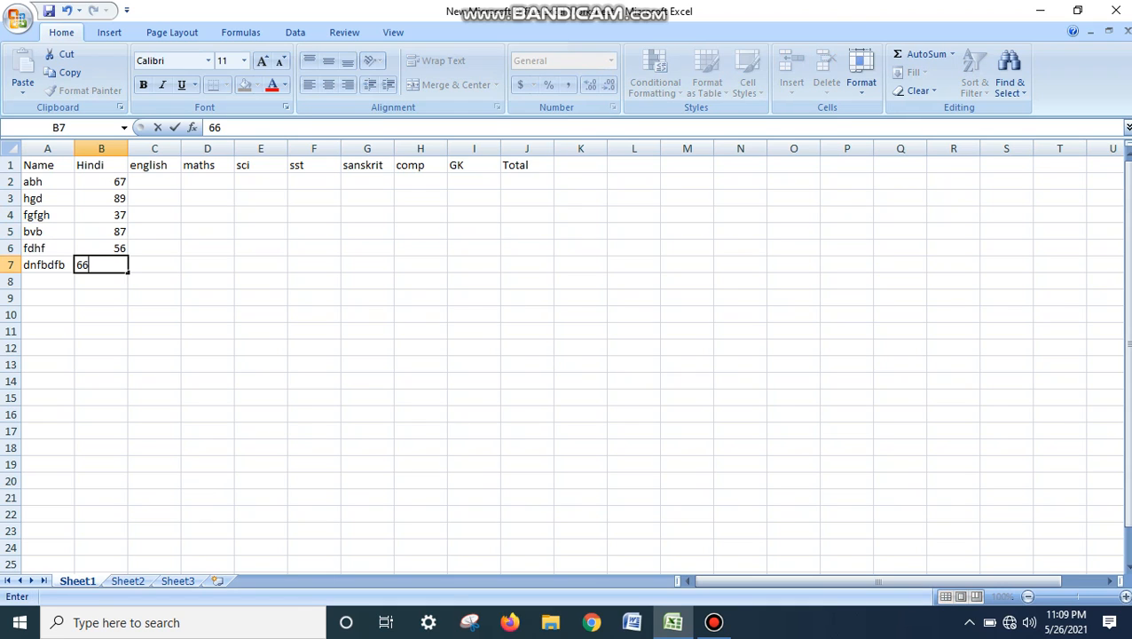
Enter the first two english marks, 78 in cell C2 and 55 in cell C3.
{"action": "key", "text": "Tab"}
{"action": "key", "text": "Up"}
{"action": "key", "text": "Up"}
{"action": "key", "text": "Up"}
{"action": "key", "text": "Up"}
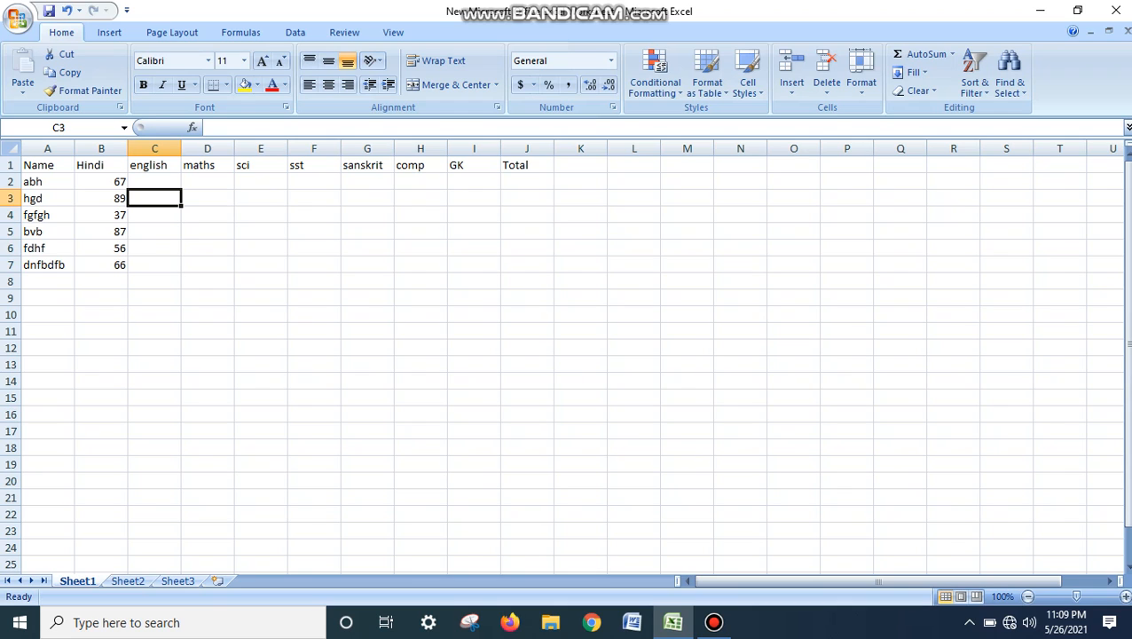
{"action": "type", "text": "55"}
{"action": "key", "text": "Up"}
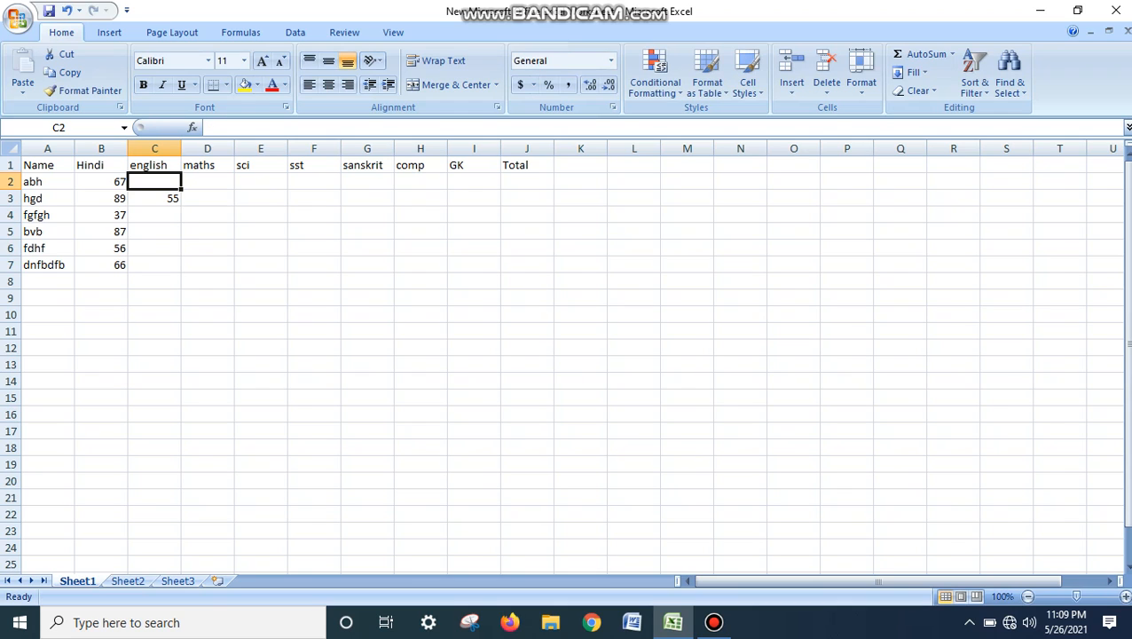
{"action": "type", "text": "78"}
{"action": "key", "text": "Return"}
{"action": "key", "text": "Return"}
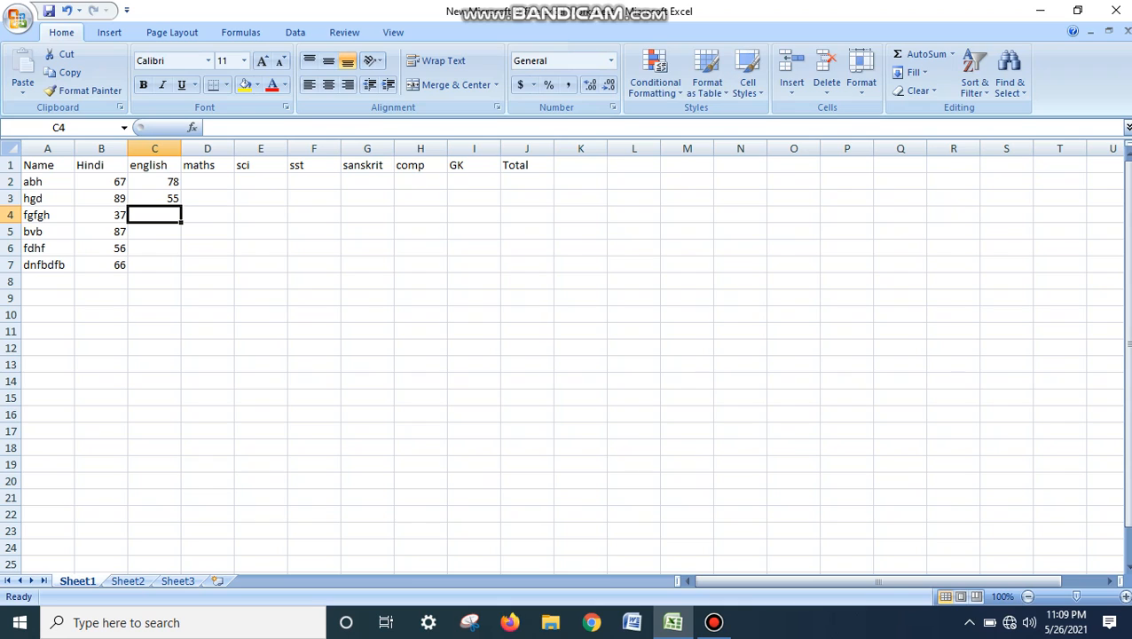
Enter the remaining english marks 49, 56, 82 and 91 in cells C4 to C7.
{"action": "type", "text": "49"}
{"action": "key", "text": "Return"}
{"action": "type", "text": "56"}
{"action": "key", "text": "Return"}
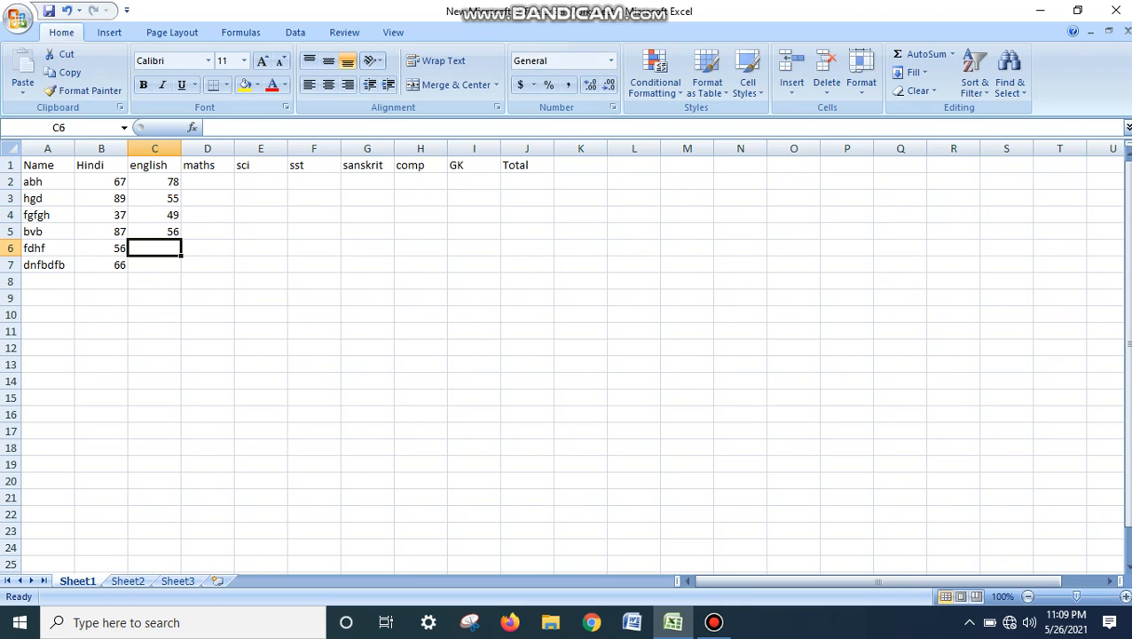
{"action": "type", "text": "82"}
{"action": "key", "text": "Return"}
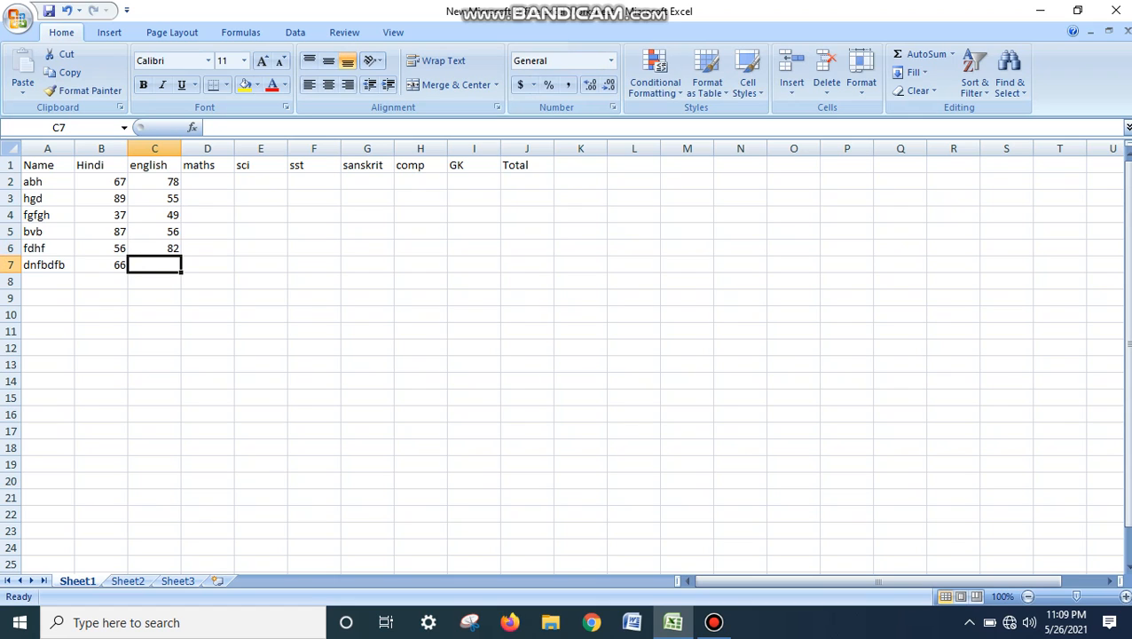
{"action": "type", "text": "91"}
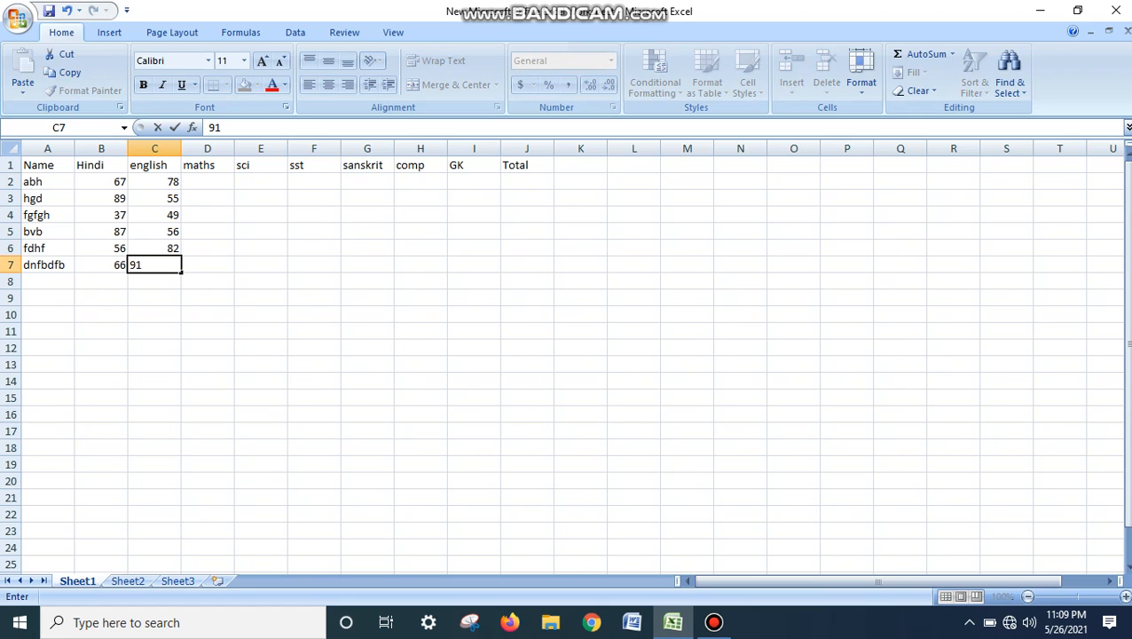
Enter the maths marks 59, 93, 45, 67, 81 and 75 in cells D2 to D7.
{"action": "key", "text": "Tab"}
{"action": "key", "text": "Up"}
{"action": "key", "text": "Up"}
{"action": "key", "text": "Up"}
{"action": "key", "text": "Up"}
{"action": "key", "text": "Up"}
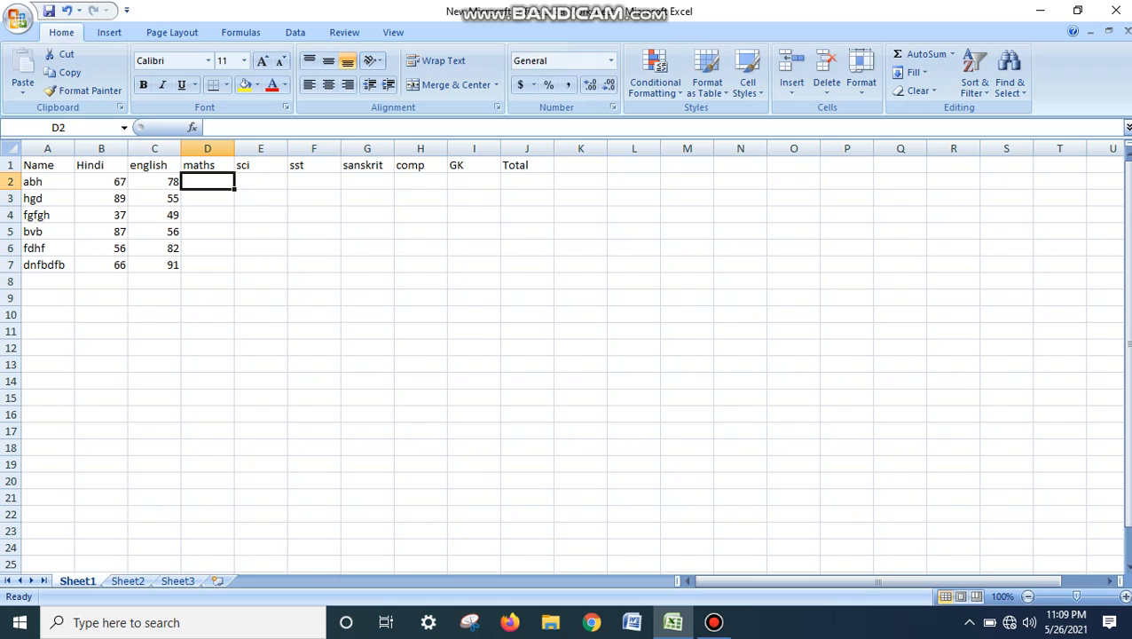
{"action": "type", "text": "59"}
{"action": "key", "text": "Return"}
{"action": "type", "text": "93"}
{"action": "key", "text": "Return"}
{"action": "type", "text": "45"}
{"action": "key", "text": "Return"}
{"action": "type", "text": "67"}
{"action": "key", "text": "Return"}
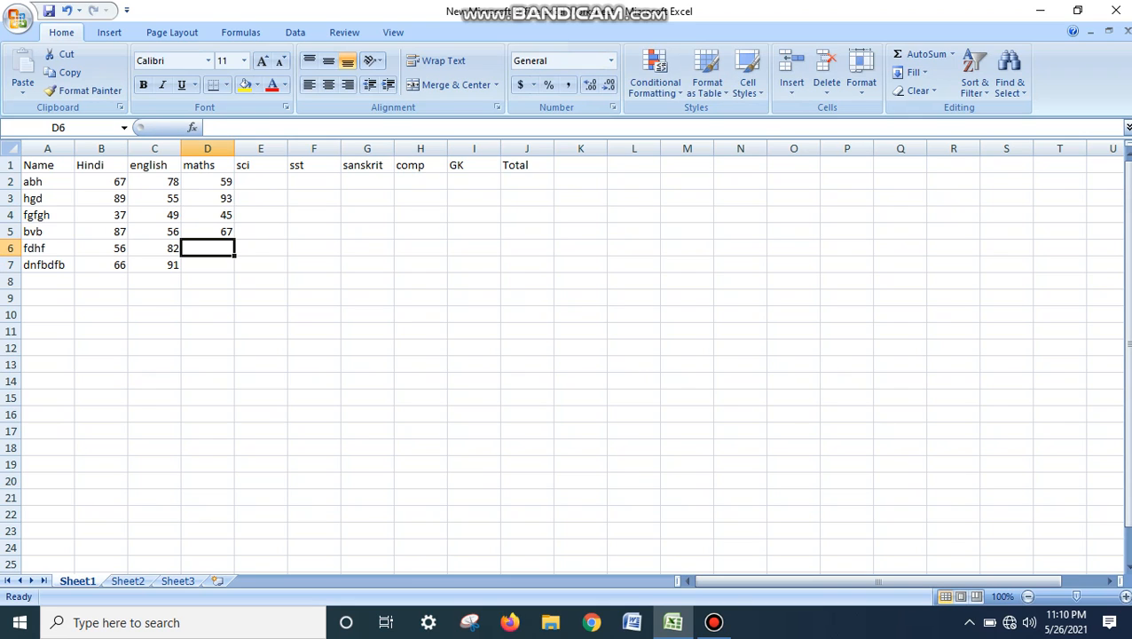
{"action": "type", "text": "81"}
{"action": "key", "text": "Return"}
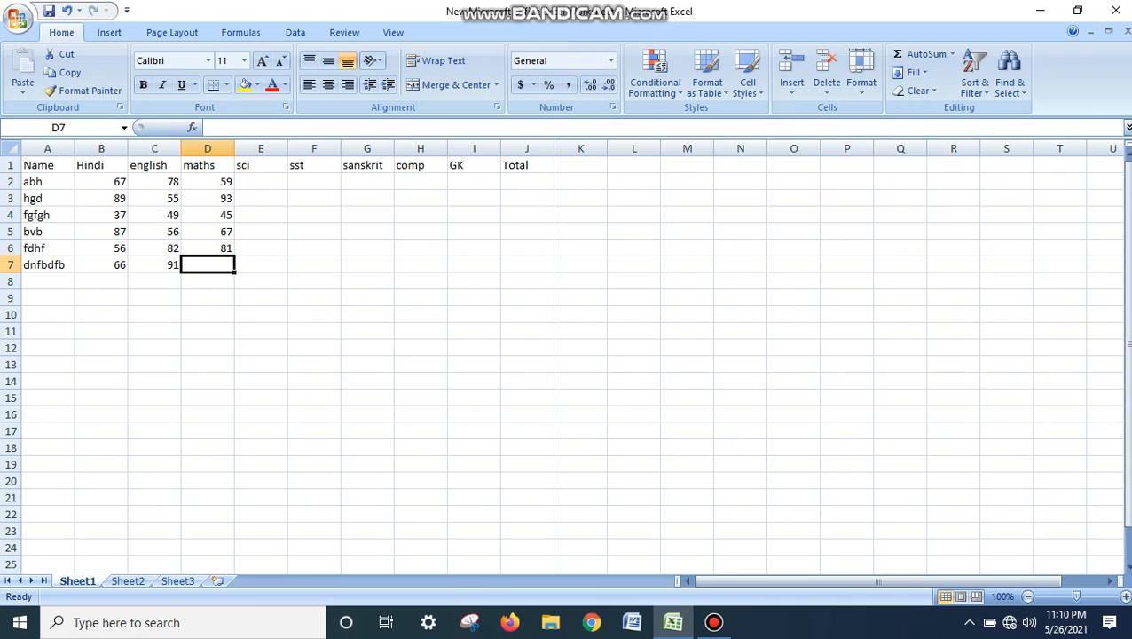
{"action": "type", "text": "75"}
{"action": "key", "text": "Right"}
Enter the sci marks 38, 69, 59, 58, 86 and 77 in cells E2 to E7.
{"action": "key", "text": "Up"}
{"action": "key", "text": "Up"}
{"action": "key", "text": "Up"}
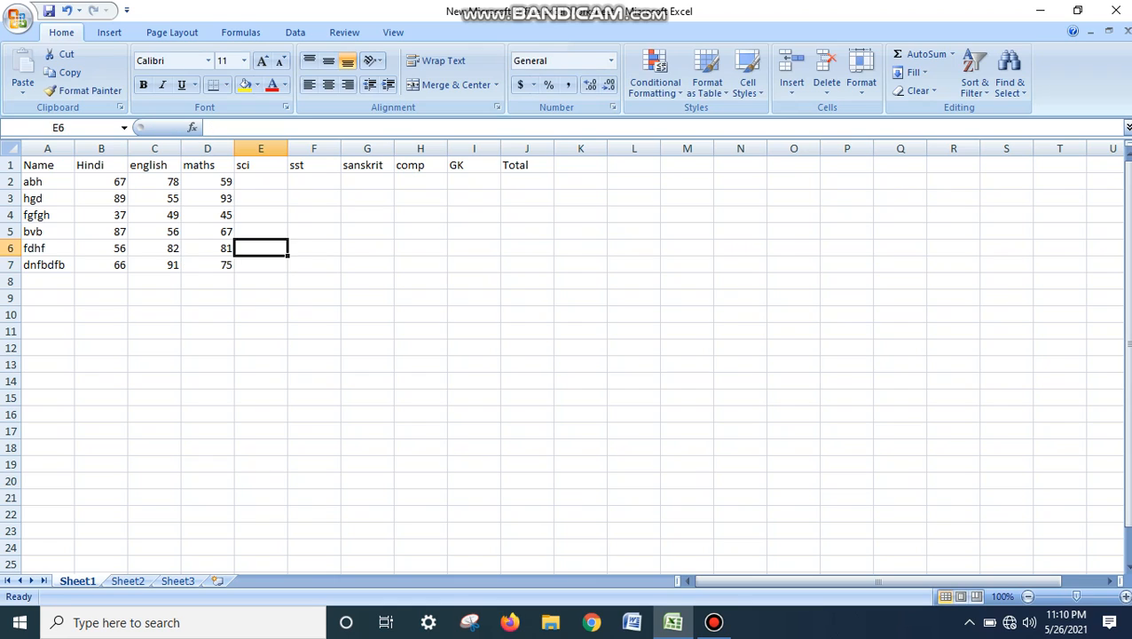
{"action": "key", "text": "Up"}
{"action": "key", "text": "Up"}
{"action": "type", "text": "38"}
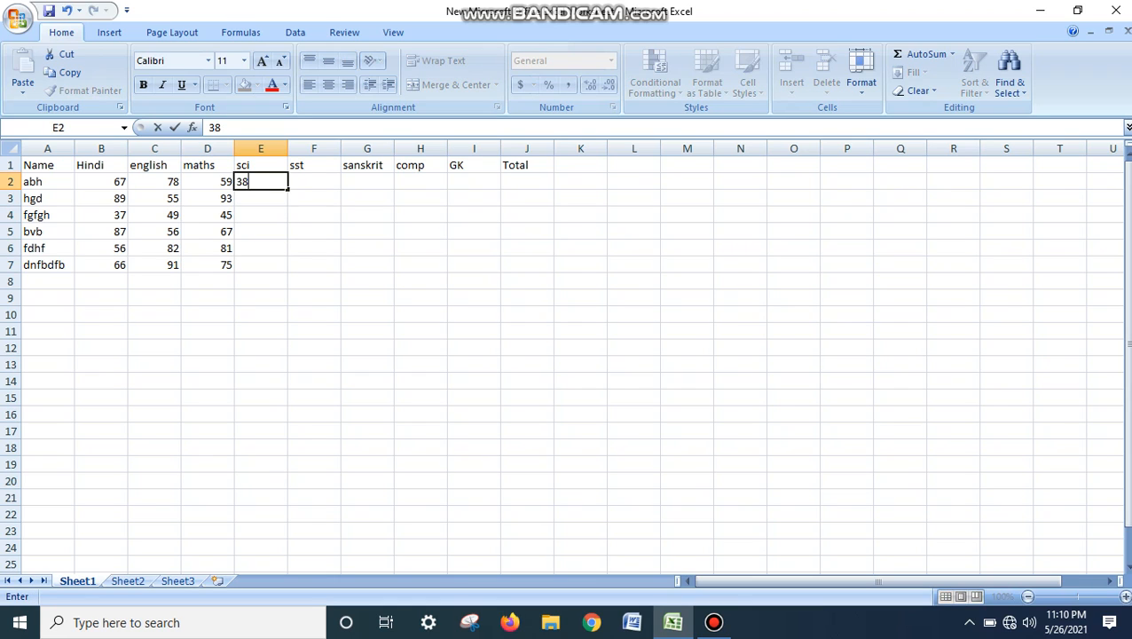
{"action": "key", "text": "Return"}
{"action": "type", "text": "69"}
{"action": "key", "text": "Return"}
{"action": "type", "text": "59"}
{"action": "key", "text": "Return"}
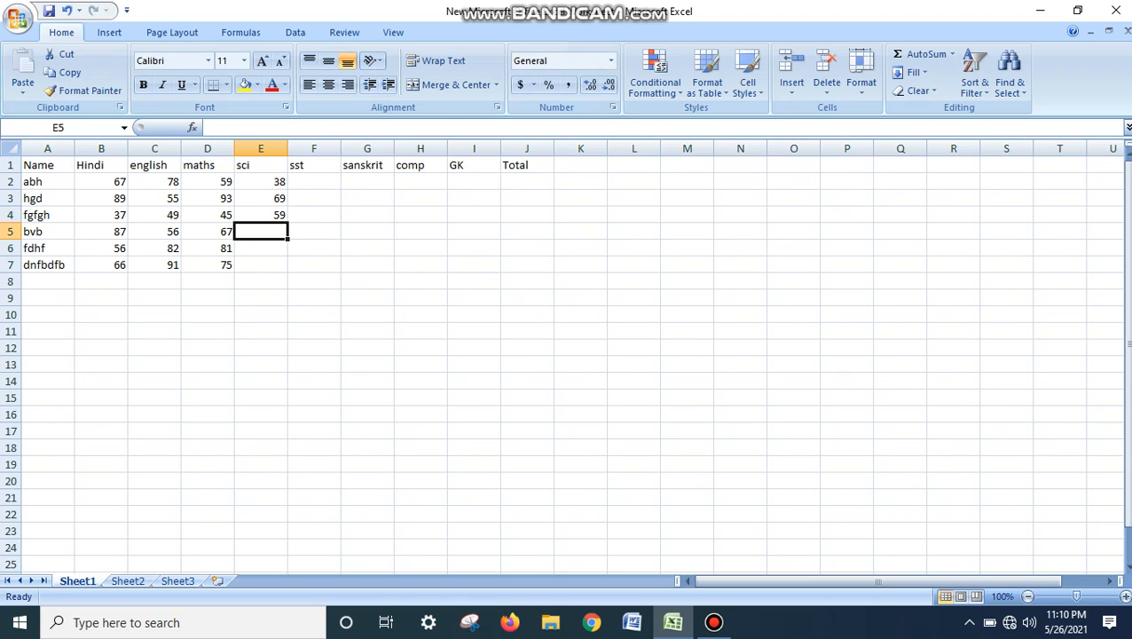
{"action": "type", "text": "58"}
{"action": "key", "text": "Return"}
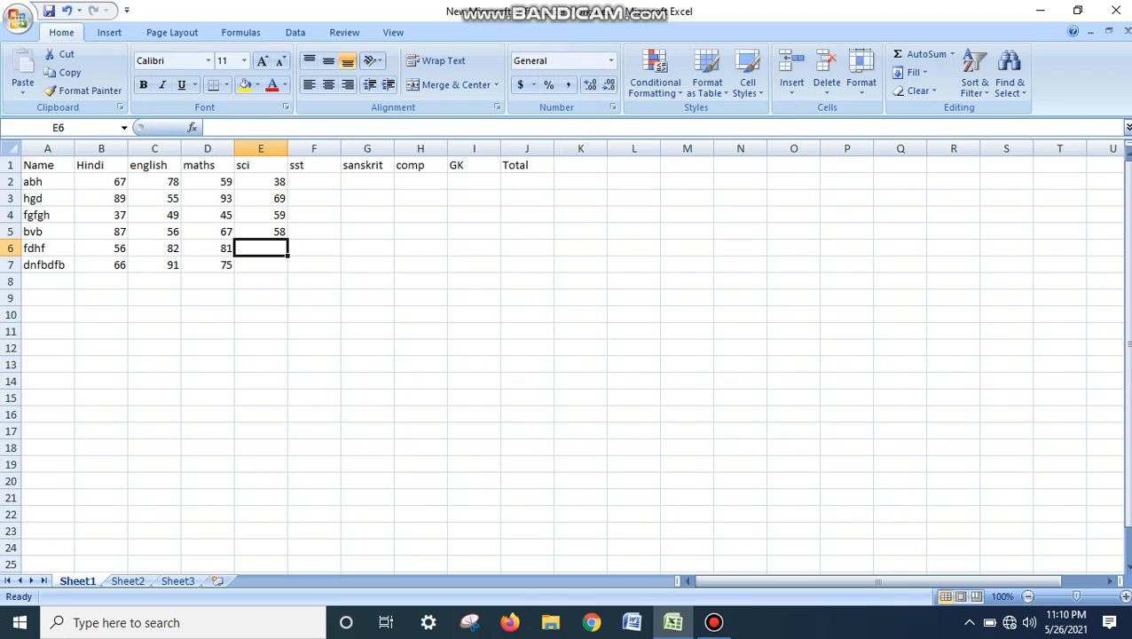
{"action": "type", "text": "86"}
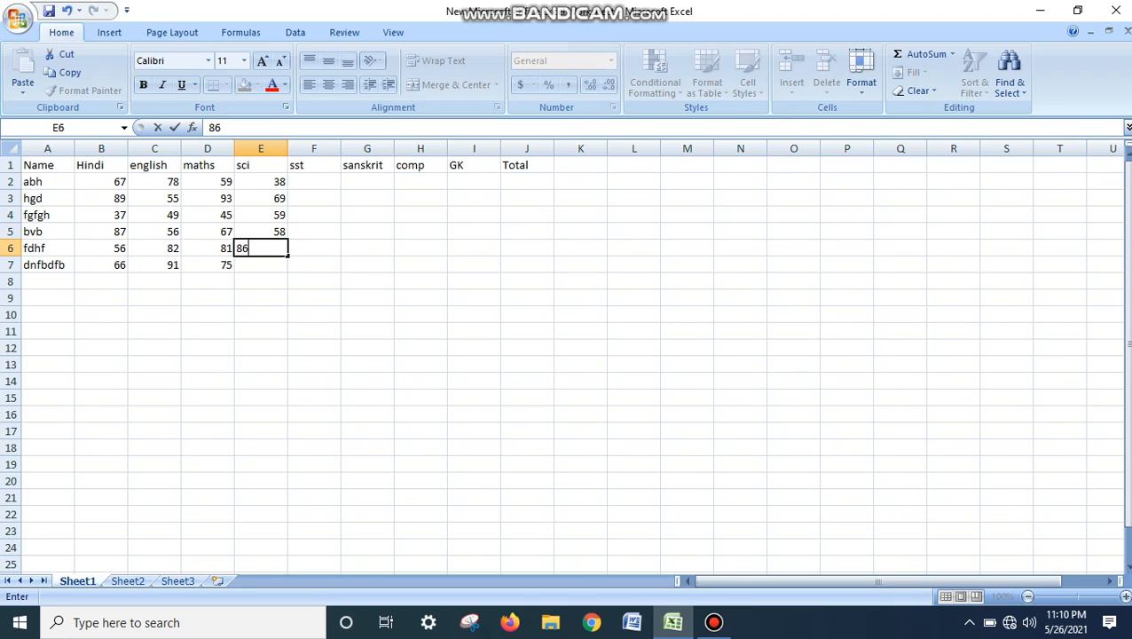
{"action": "key", "text": "Return"}
{"action": "type", "text": "77"}
{"action": "key", "text": "Right"}
Enter the sst marks 66, 78, 48, 59, 75 and 48 in cells F2 to F7.
{"action": "key", "text": "Up"}
{"action": "key", "text": "Up"}
{"action": "key", "text": "Up"}
{"action": "key", "text": "Up"}
{"action": "key", "text": "Up"}
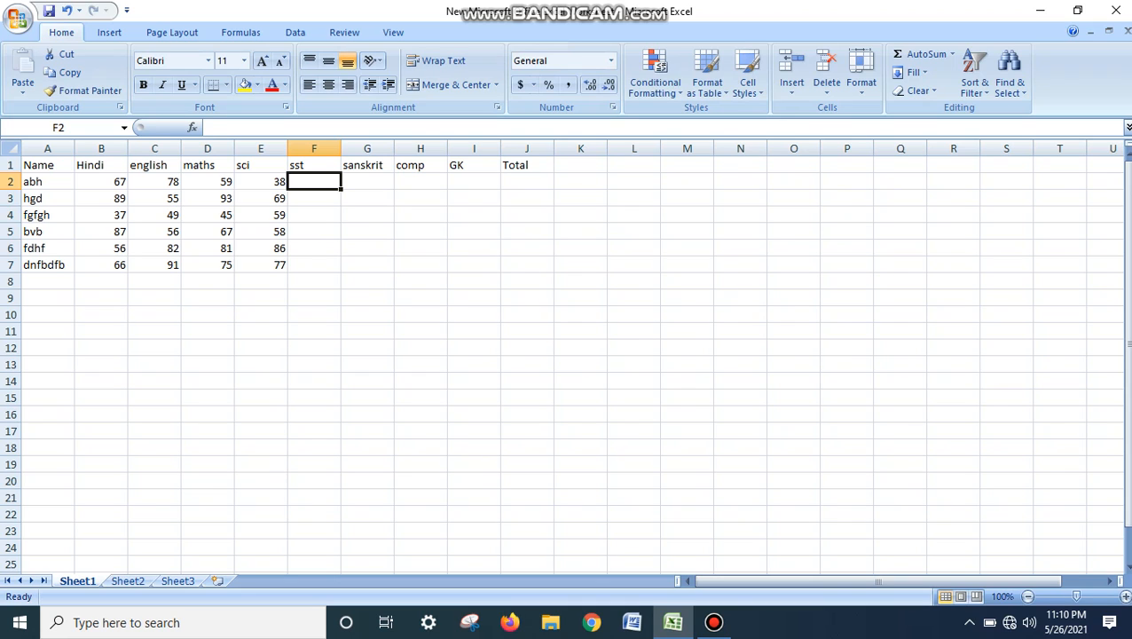
{"action": "type", "text": "66"}
{"action": "key", "text": "Return"}
{"action": "type", "text": "78"}
{"action": "key", "text": "Return"}
{"action": "type", "text": "48"}
{"action": "key", "text": "Return"}
{"action": "type", "text": "59"}
{"action": "key", "text": "Return"}
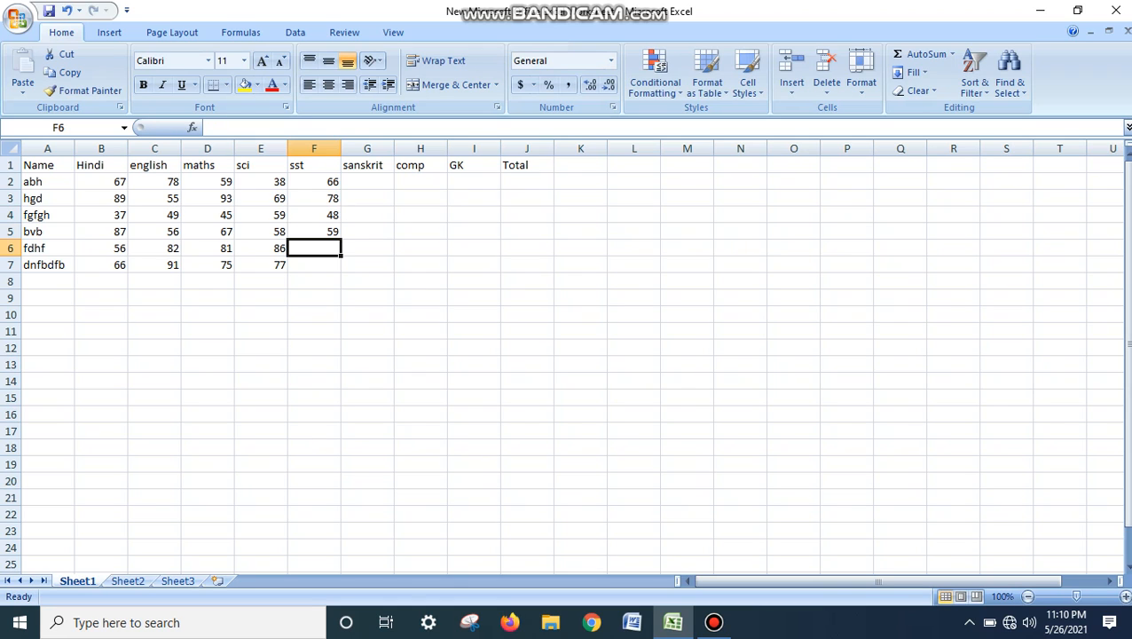
{"action": "type", "text": "75"}
{"action": "key", "text": "Return"}
{"action": "type", "text": "48"}
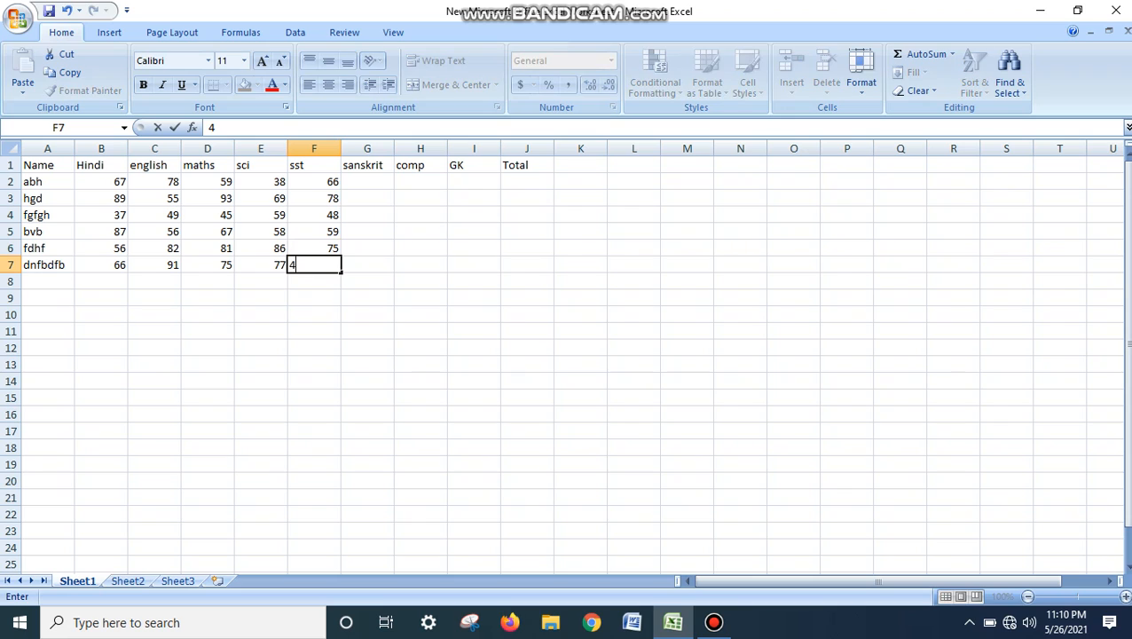
{"action": "key", "text": "Return"}
Enter the first two sanskrit marks, 38 in cell G2 and 67 in cell G3.
{"action": "key", "text": "Up"}
{"action": "key", "text": "Up"}
{"action": "key", "text": "Up"}
{"action": "key", "text": "Up"}
{"action": "key", "text": "Up"}
{"action": "key", "text": "Up"}
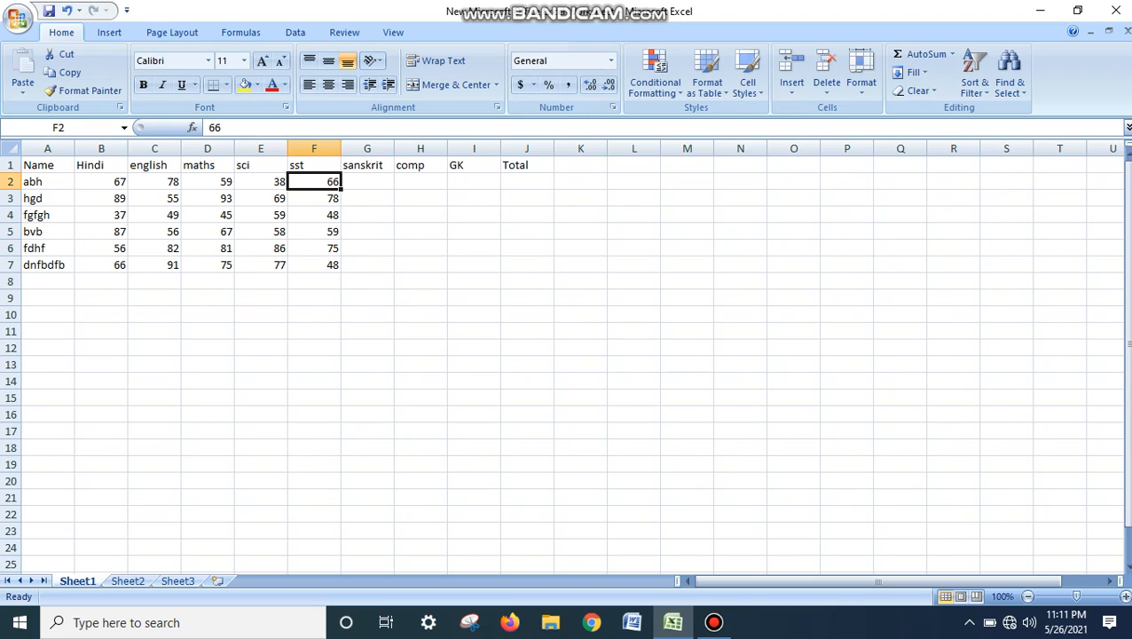
{"action": "key", "text": "Right"}
{"action": "type", "text": "38"}
{"action": "key", "text": "Return"}
{"action": "type", "text": "67"}
{"action": "key", "text": "Left"}
Replace the marks in row 3 with 65 for sst in cell F3 and 47 for sci in cell E3.
{"action": "type", "text": "65"}
{"action": "key", "text": "Left"}
{"action": "type", "text": "47"}
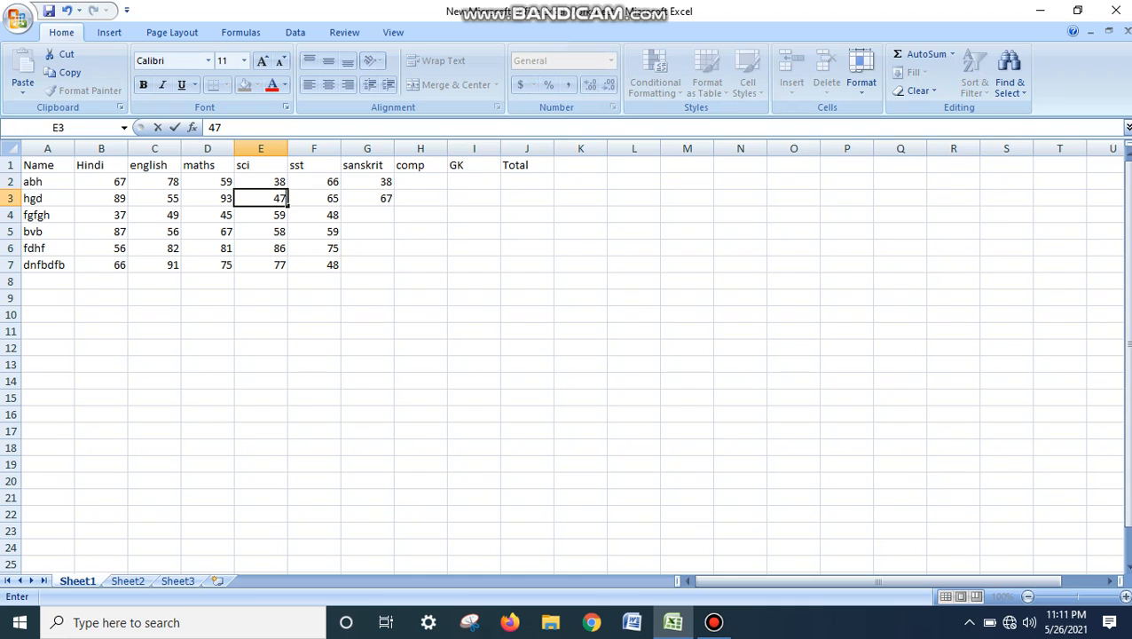
{"action": "key", "text": "Left"}
Enter the remaining sanskrit marks 88, 66, 49 and 67 in cells G4 to G7.
{"action": "key", "text": "Down"}
{"action": "key", "text": "Down"}
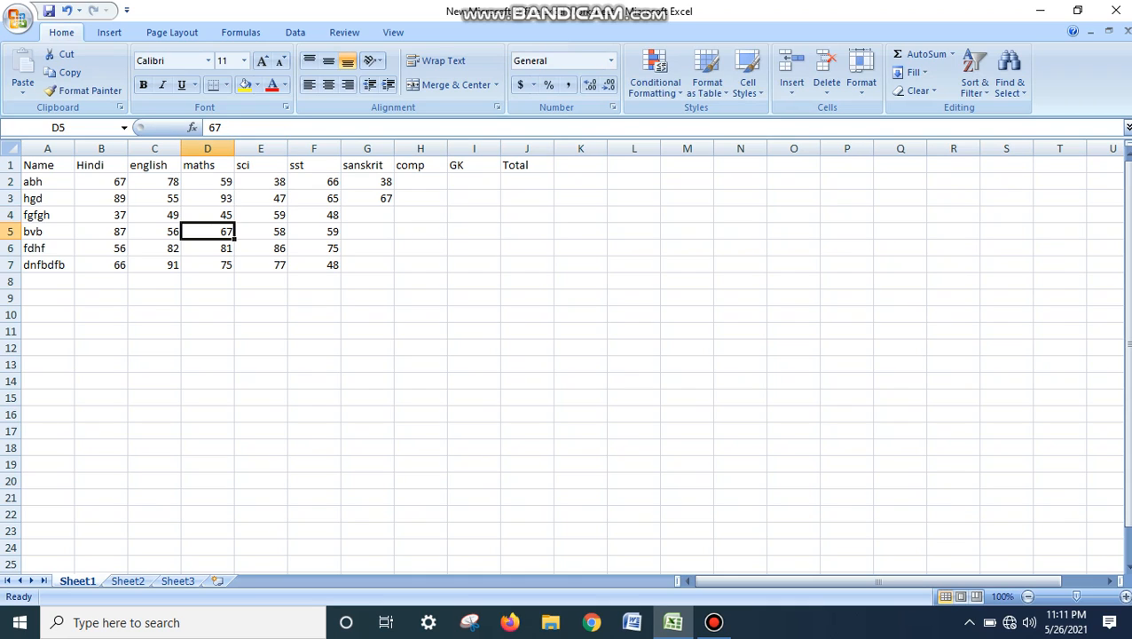
{"action": "key", "text": "Up"}
{"action": "key", "text": "Right"}
{"action": "key", "text": "Right"}
{"action": "key", "text": "Right"}
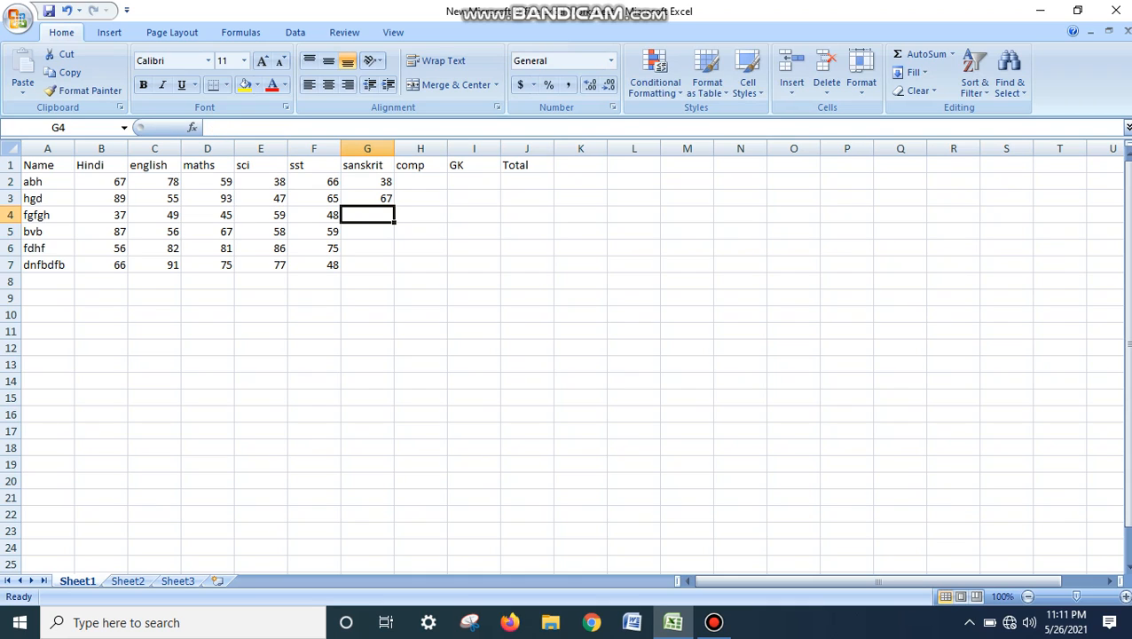
{"action": "type", "text": "88"}
{"action": "key", "text": "Return"}
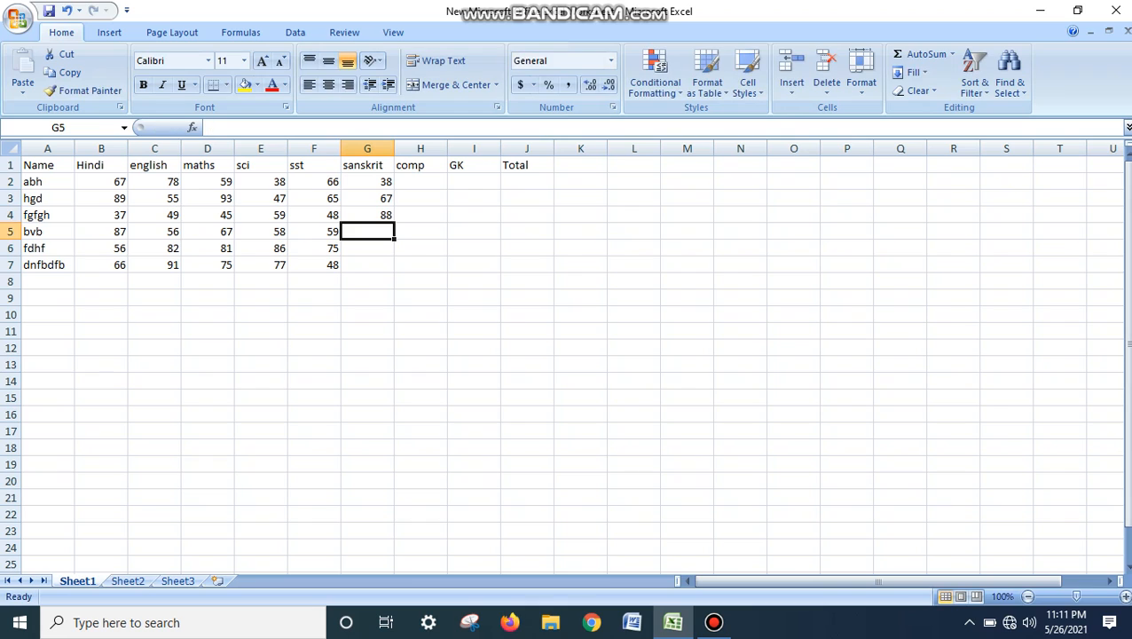
{"action": "type", "text": "66"}
{"action": "key", "text": "Return"}
{"action": "type", "text": "49"}
{"action": "key", "text": "Return"}
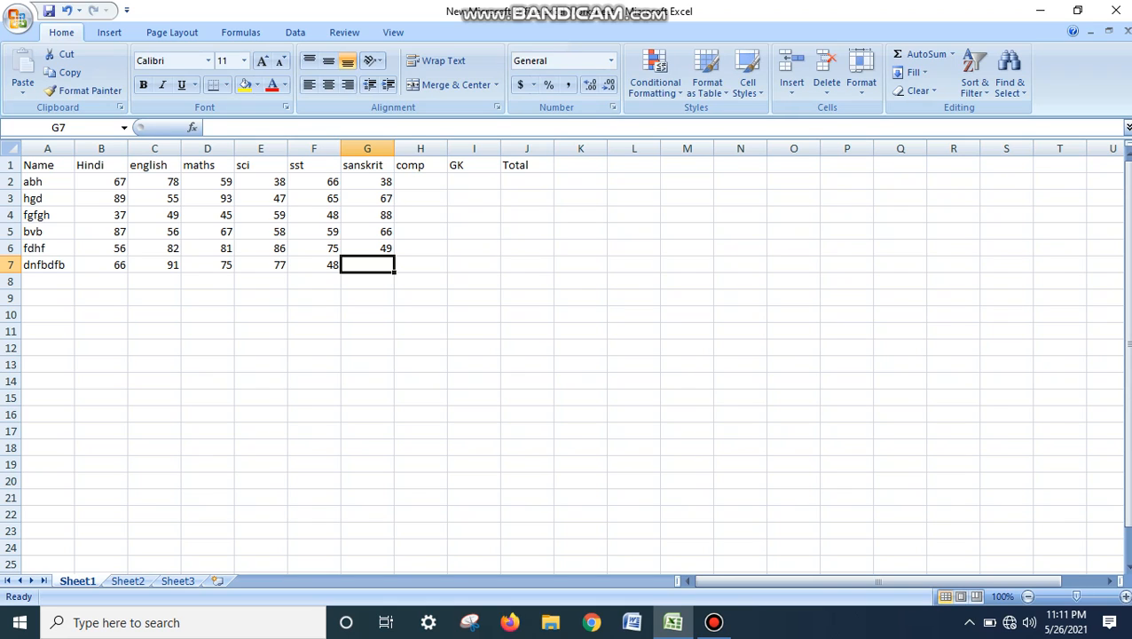
{"action": "type", "text": "67"}
{"action": "key", "text": "Tab"}
Enter the comp marks 56, 58, 59, 78, 91 and 90 in cells H2 to H7.
{"action": "key", "text": "Up"}
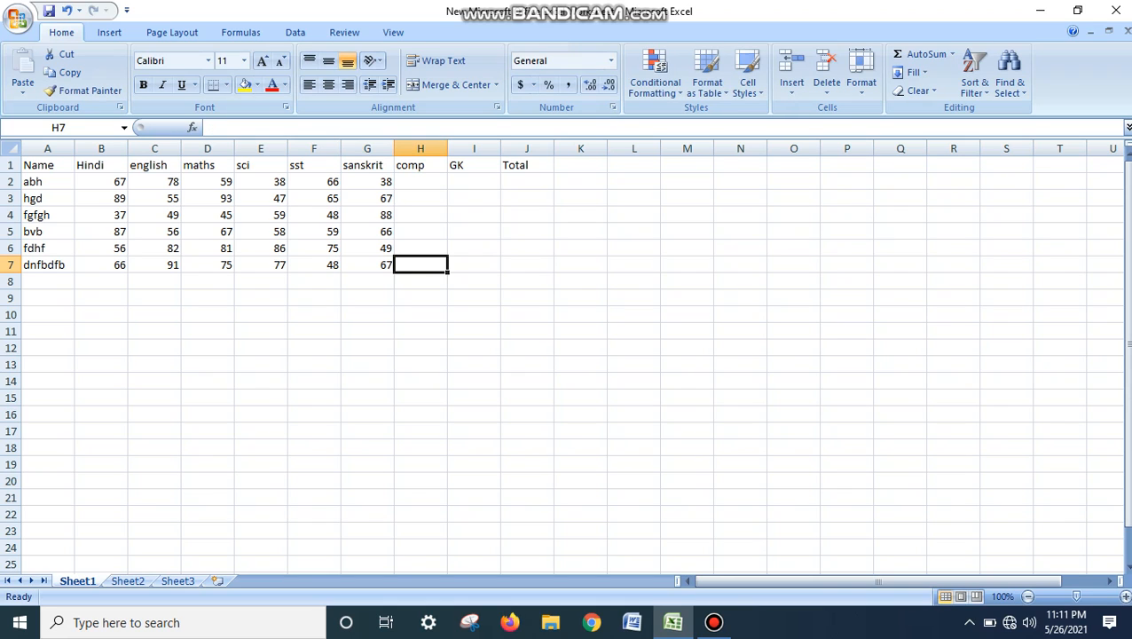
{"action": "key", "text": "Up"}
{"action": "key", "text": "Up"}
{"action": "key", "text": "Up"}
{"action": "key", "text": "Up"}
{"action": "type", "text": "56"}
{"action": "key", "text": "Return"}
{"action": "type", "text": "58"}
{"action": "key", "text": "Return"}
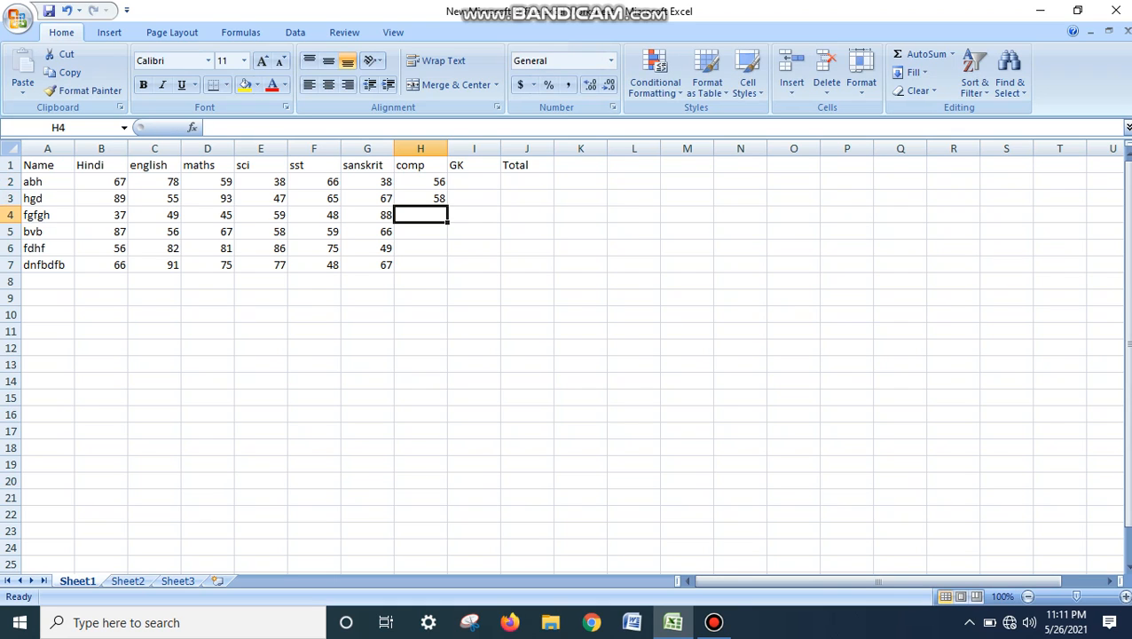
{"action": "type", "text": "59"}
{"action": "key", "text": "Return"}
{"action": "type", "text": "78"}
{"action": "key", "text": "Return"}
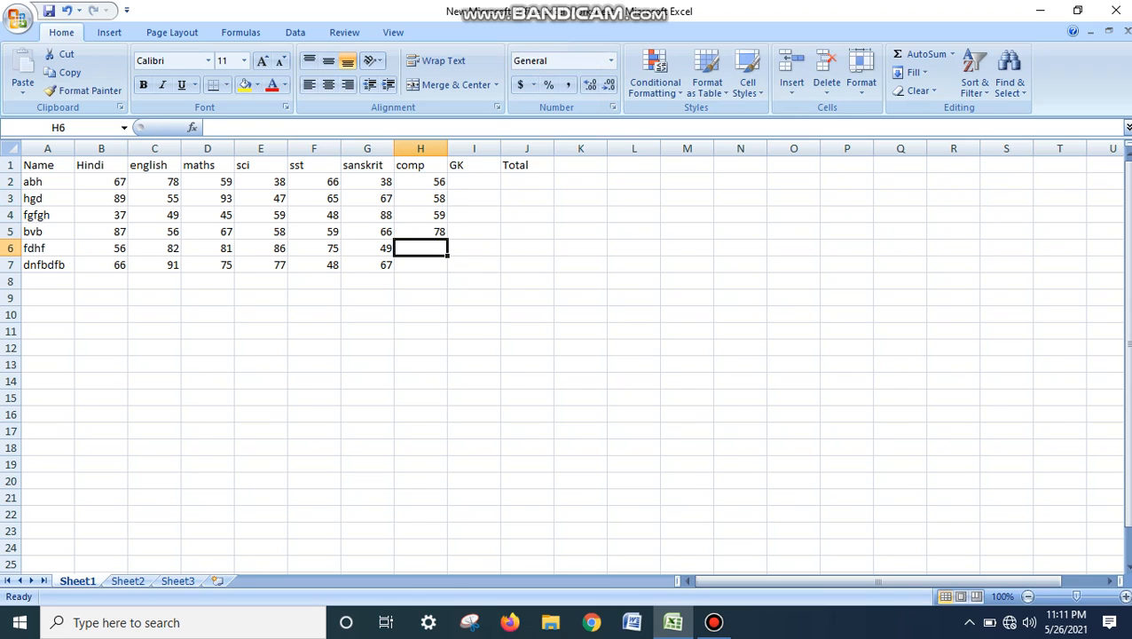
{"action": "type", "text": "91"}
{"action": "key", "text": "Return"}
{"action": "type", "text": "90"}
{"action": "key", "text": "Right"}
Enter the GK marks 67, 76, 69, 86, 49 and 54 in cells I2 to I7.
{"action": "key", "text": "Up"}
{"action": "key", "text": "Up"}
{"action": "key", "text": "Up"}
{"action": "key", "text": "Up"}
{"action": "key", "text": "Up"}
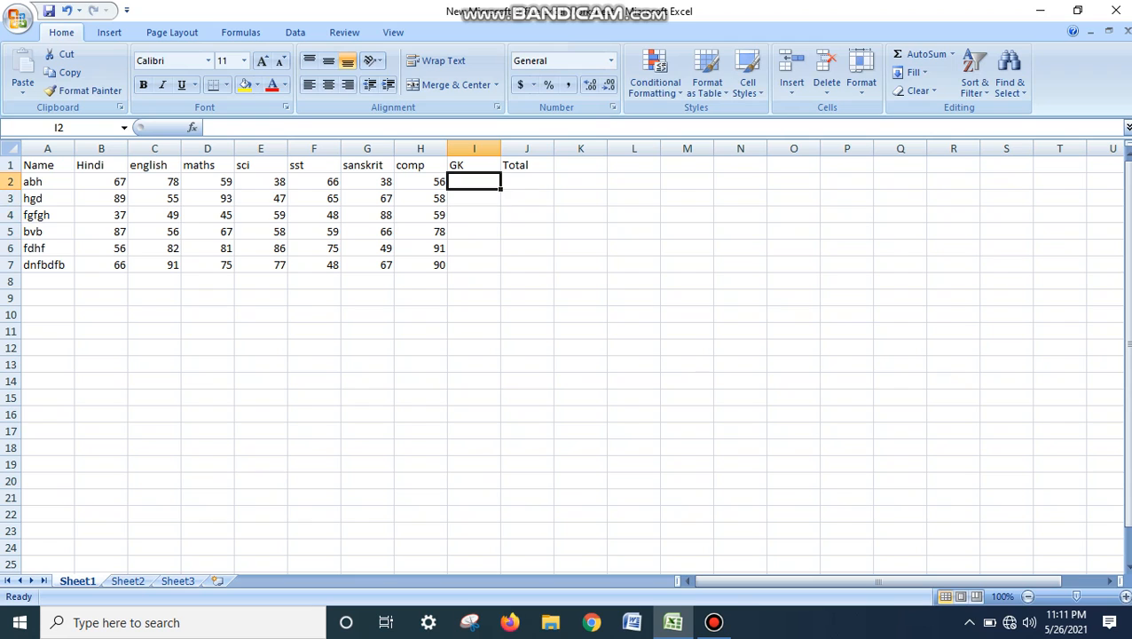
{"action": "type", "text": "67"}
{"action": "key", "text": "Return"}
{"action": "type", "text": "76"}
{"action": "key", "text": "Return"}
{"action": "type", "text": "69"}
{"action": "key", "text": "Return"}
{"action": "type", "text": "86"}
{"action": "key", "text": "Return"}
{"action": "type", "text": "49"}
{"action": "key", "text": "Return"}
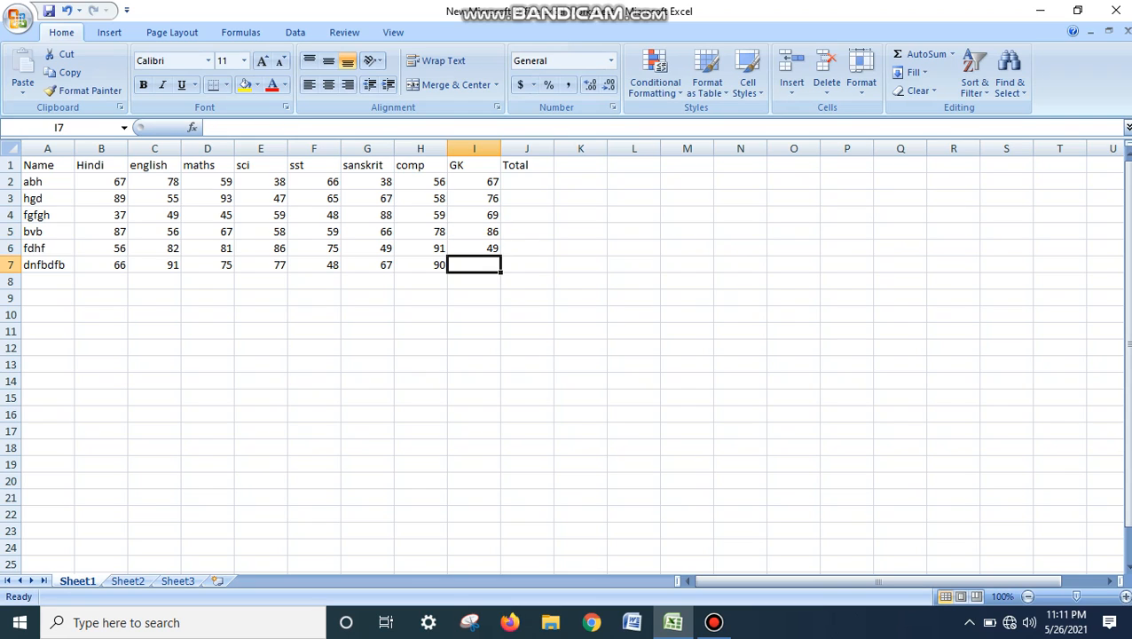
{"action": "type", "text": "54"}
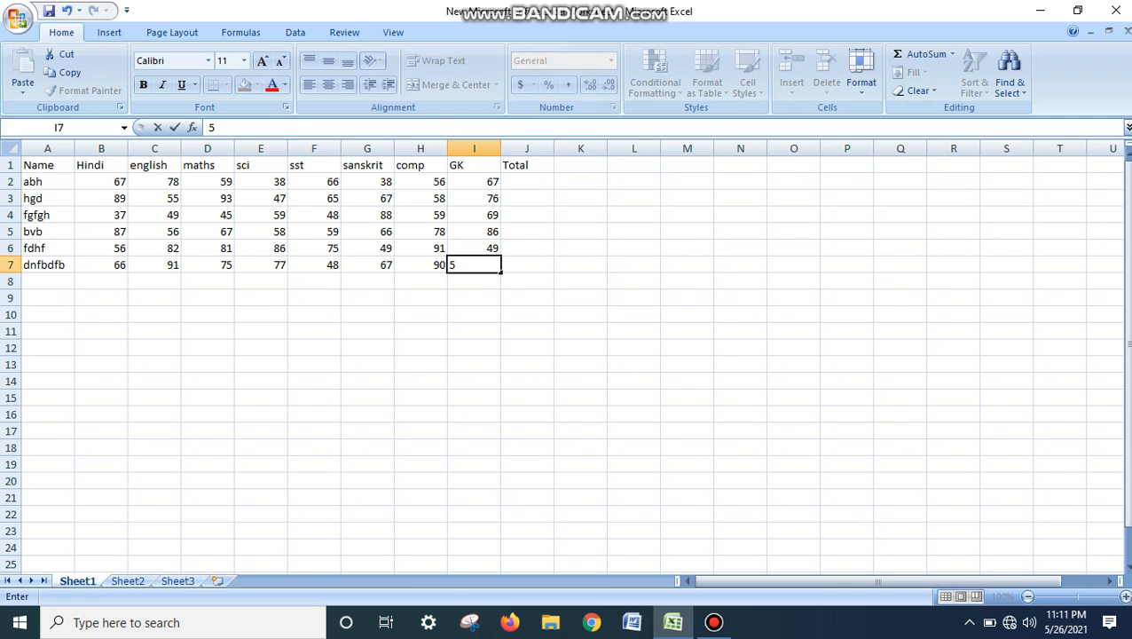
{"action": "key", "text": "Right"}
Calculate the first student's total in cell J2 with a SUM formula over B2:I2.
{"action": "key", "text": "Right"}
{"action": "key", "text": "Up"}
{"action": "key", "text": "Up"}
{"action": "key", "text": "Up"}
{"action": "key", "text": "Up"}
{"action": "key", "text": "Left"}
{"action": "key", "text": "Up"}
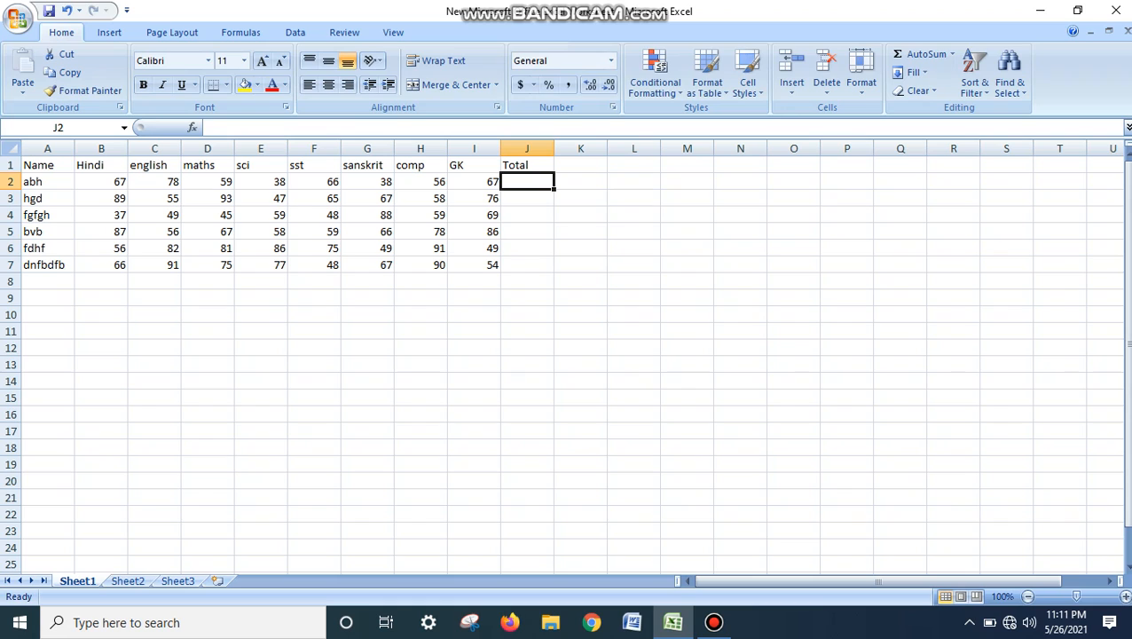
{"action": "type", "text": "=su"}
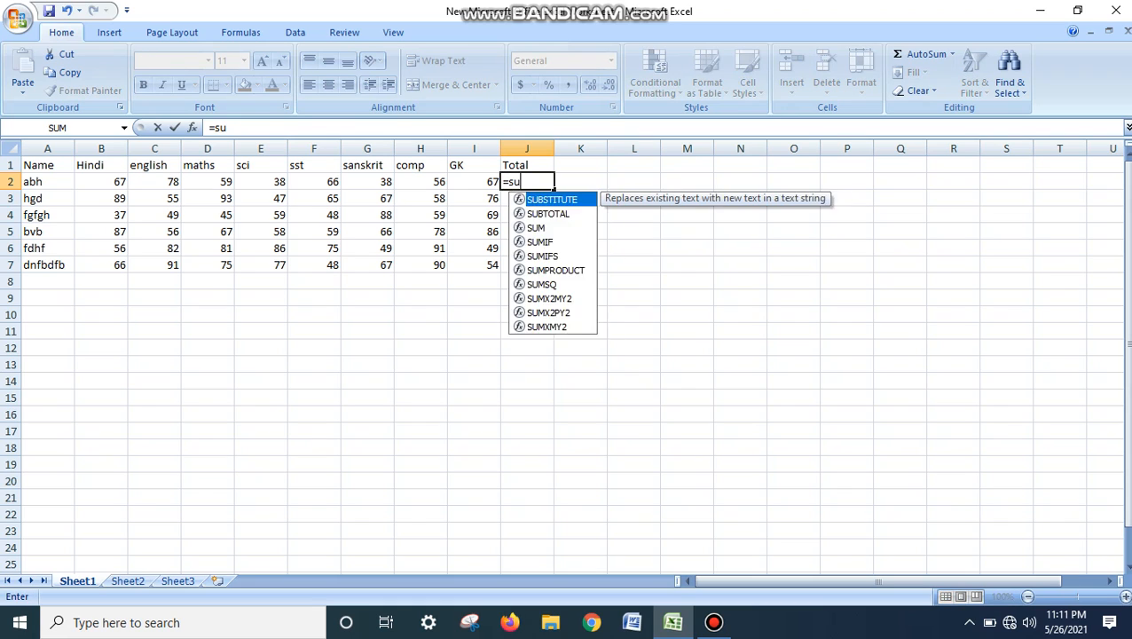
{"action": "type", "text": "m("}
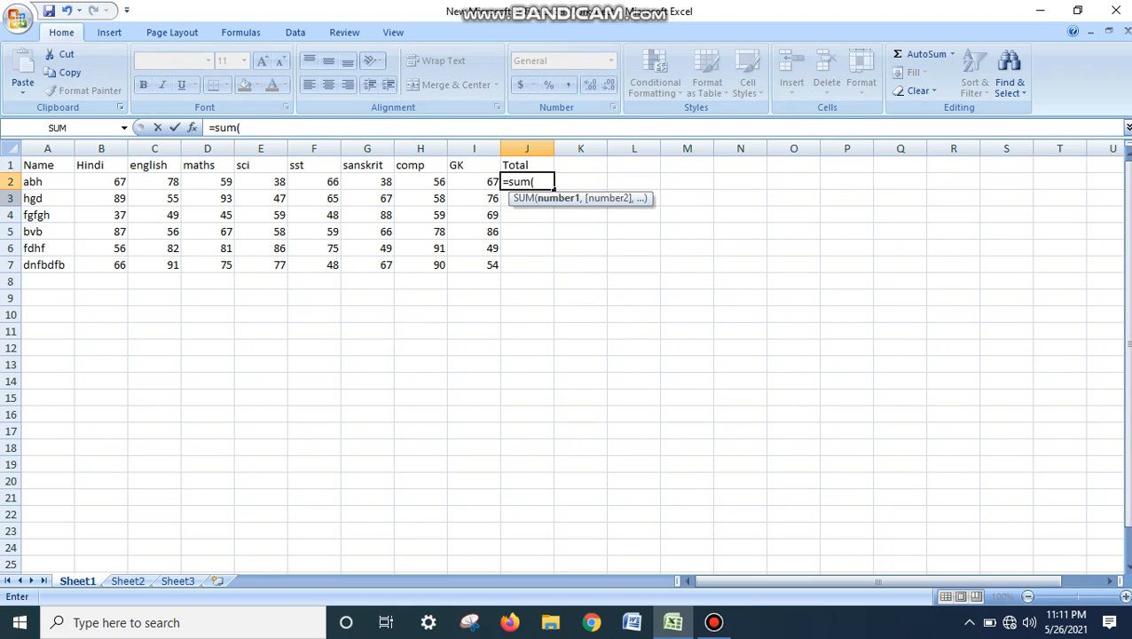
{"action": "left_click_drag", "start_coordinate": [93, 182], "coordinate": [480, 182]}
{"action": "key", "text": "Return"}
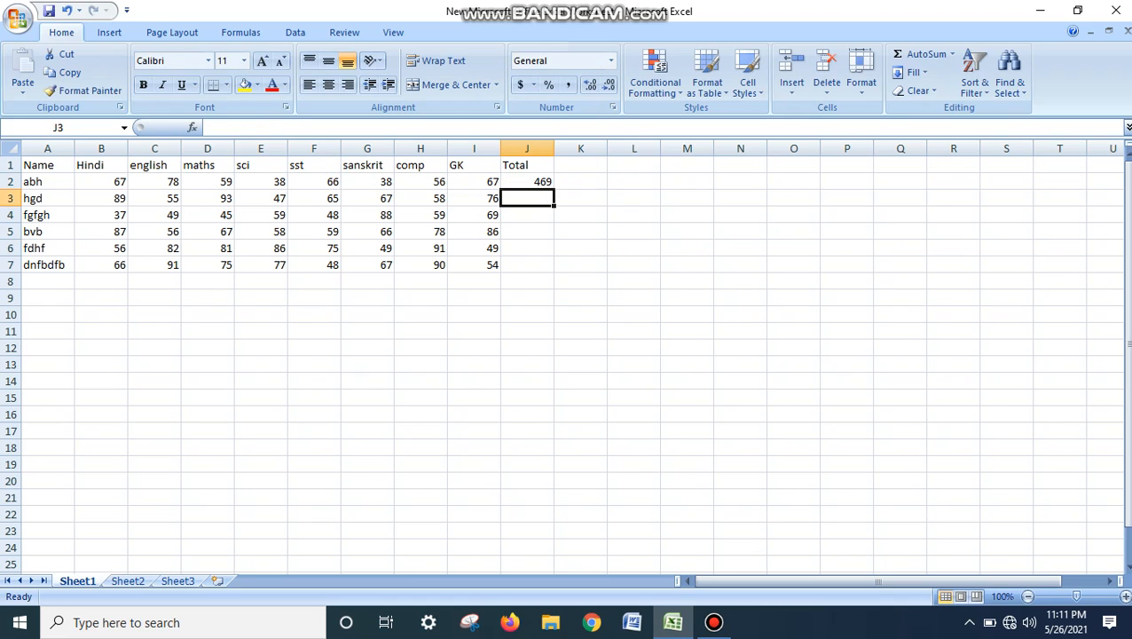
Copy the SUM formula from cell J2 into cells J3 to J7 to total the other students' marks.
{"action": "left_click", "coordinate": [523, 182]}
{"action": "right_click", "coordinate": [523, 182]}
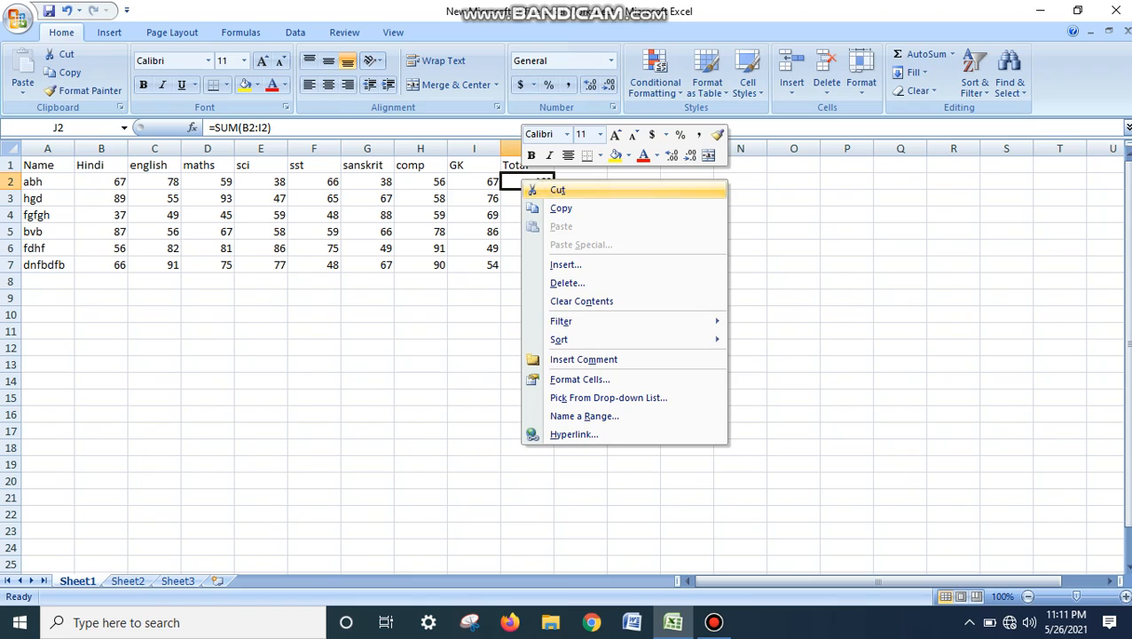
{"action": "left_click", "coordinate": [560, 208]}
{"action": "left_click", "coordinate": [532, 198]}
{"action": "key", "text": "ctrl+v"}
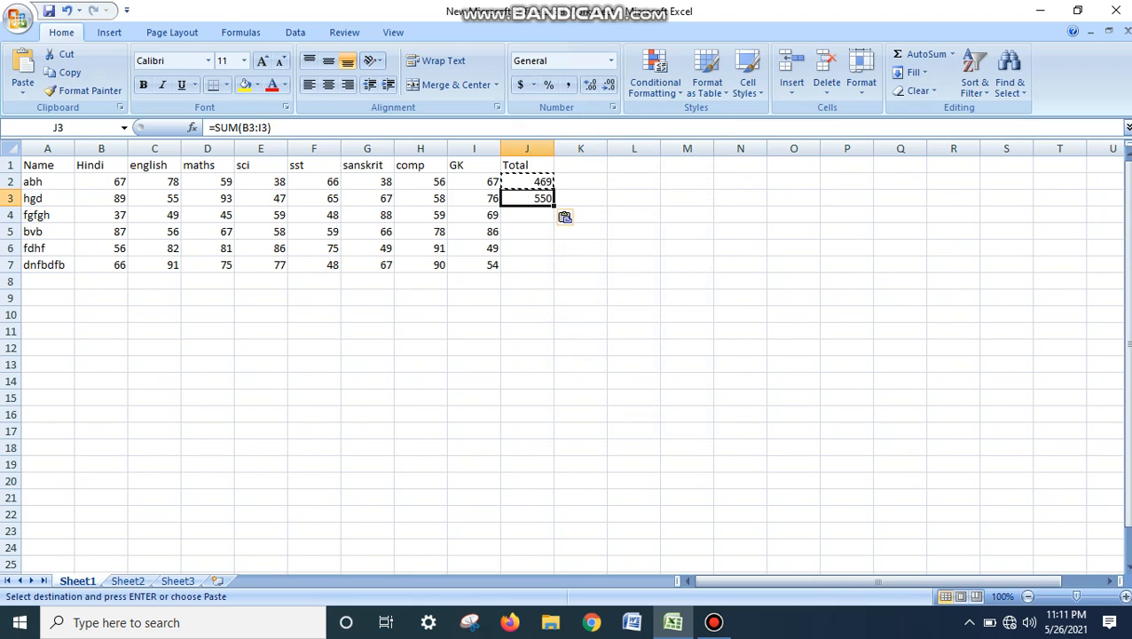
{"action": "left_click", "coordinate": [527, 215]}
{"action": "key", "text": "ctrl+v"}
{"action": "left_click", "coordinate": [527, 232]}
{"action": "key", "text": "ctrl+v"}
{"action": "left_click", "coordinate": [527, 248]}
{"action": "key", "text": "ctrl+v"}
{"action": "left_click", "coordinate": [527, 264]}
{"action": "key", "text": "ctrl+v"}
{"action": "key", "text": "Escape"}
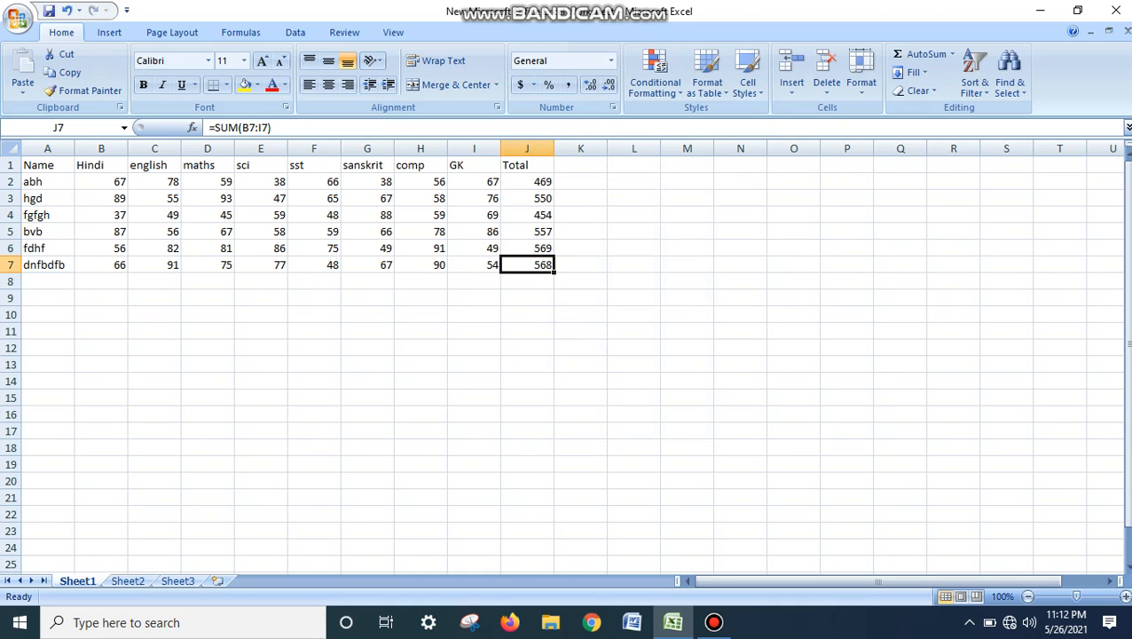
{"action": "left_click", "coordinate": [714, 622]}
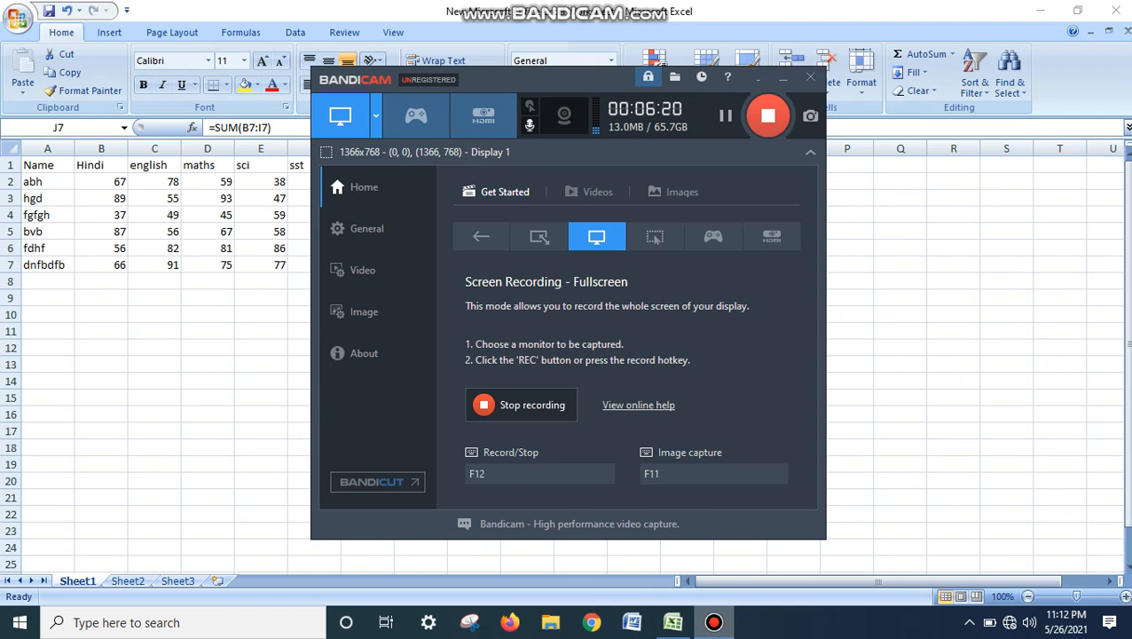
{"action": "left_click", "coordinate": [783, 78]}
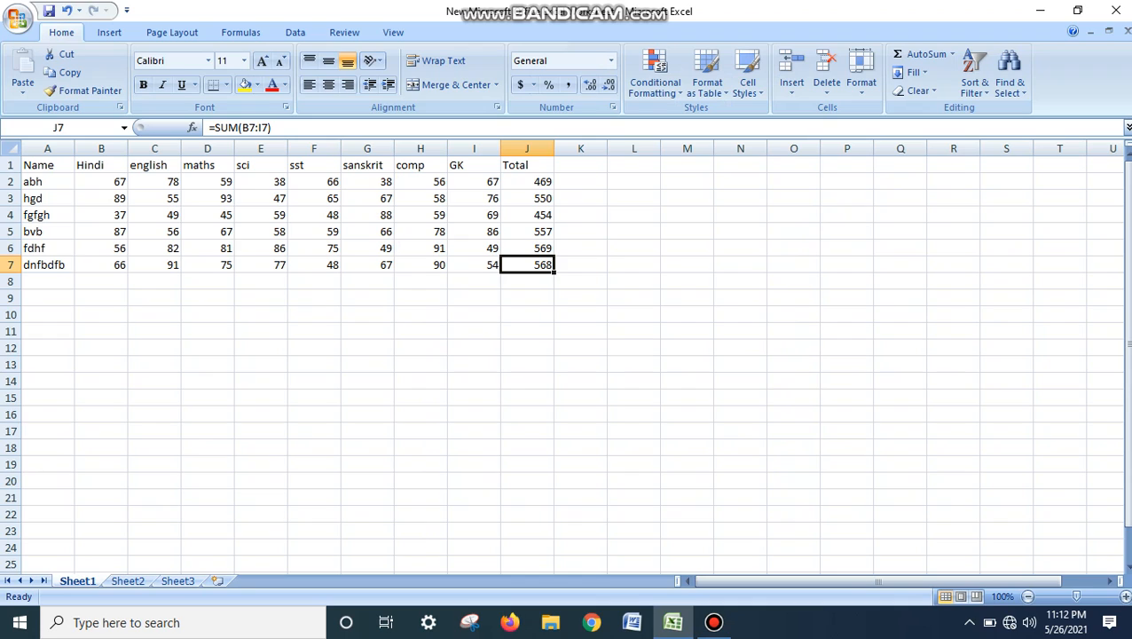
Select the marks table A1:J7 and review the available column, line, pie, bar, area, scatter and other chart types.
{"action": "left_click_drag", "start_coordinate": [44, 165], "coordinate": [527, 264]}
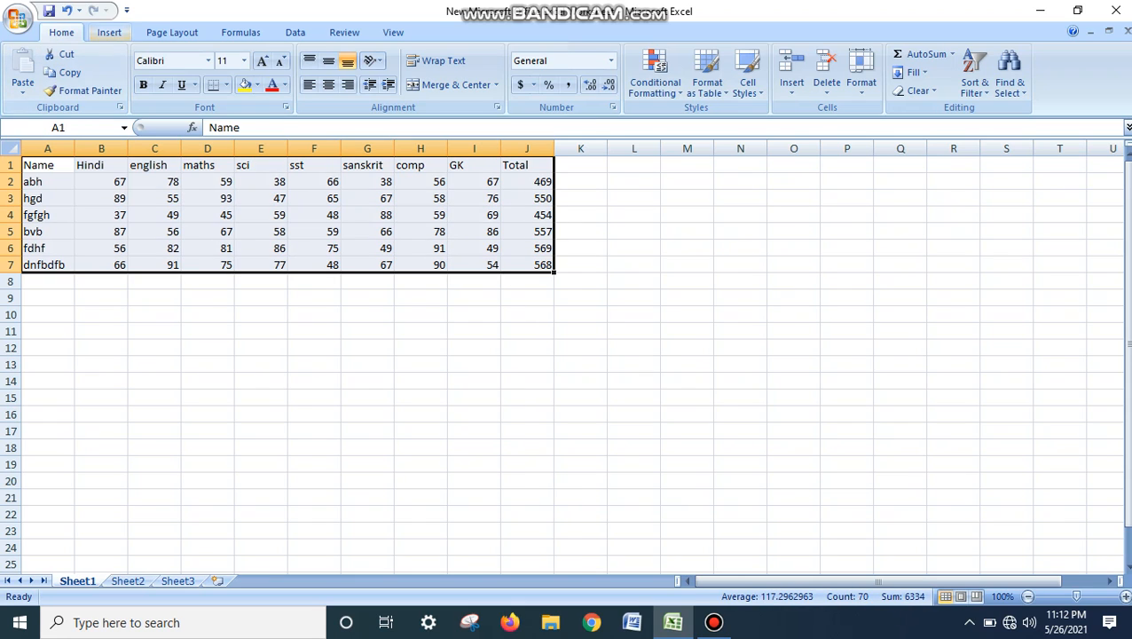
{"action": "left_click", "coordinate": [109, 32]}
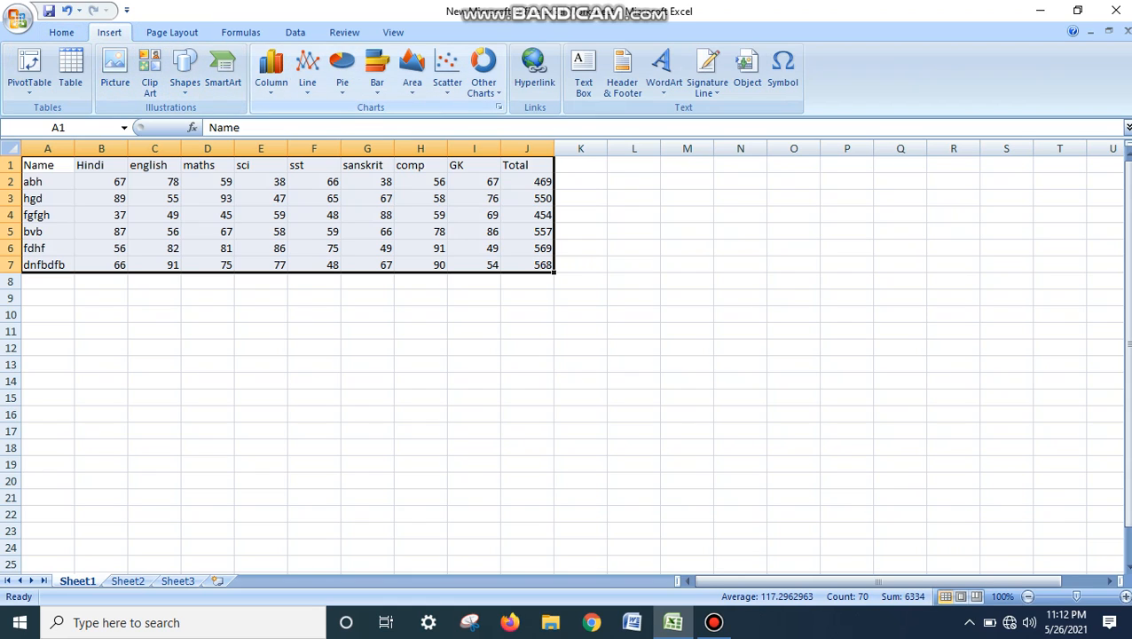
{"action": "left_click", "coordinate": [484, 73]}
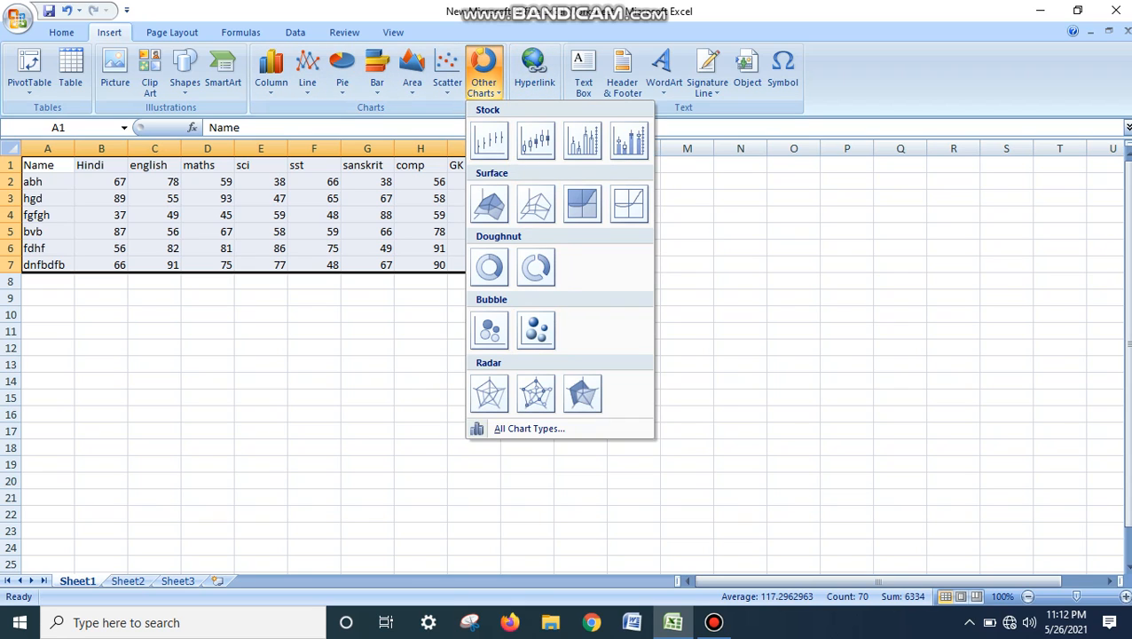
{"action": "left_click", "coordinate": [271, 71]}
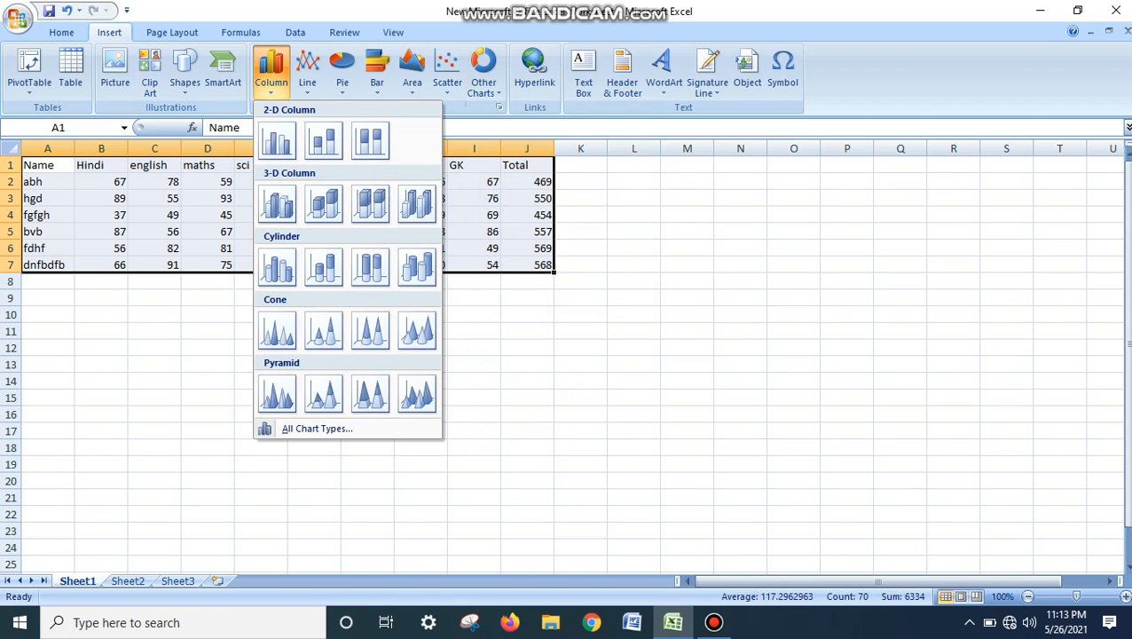
{"action": "left_click", "coordinate": [307, 71]}
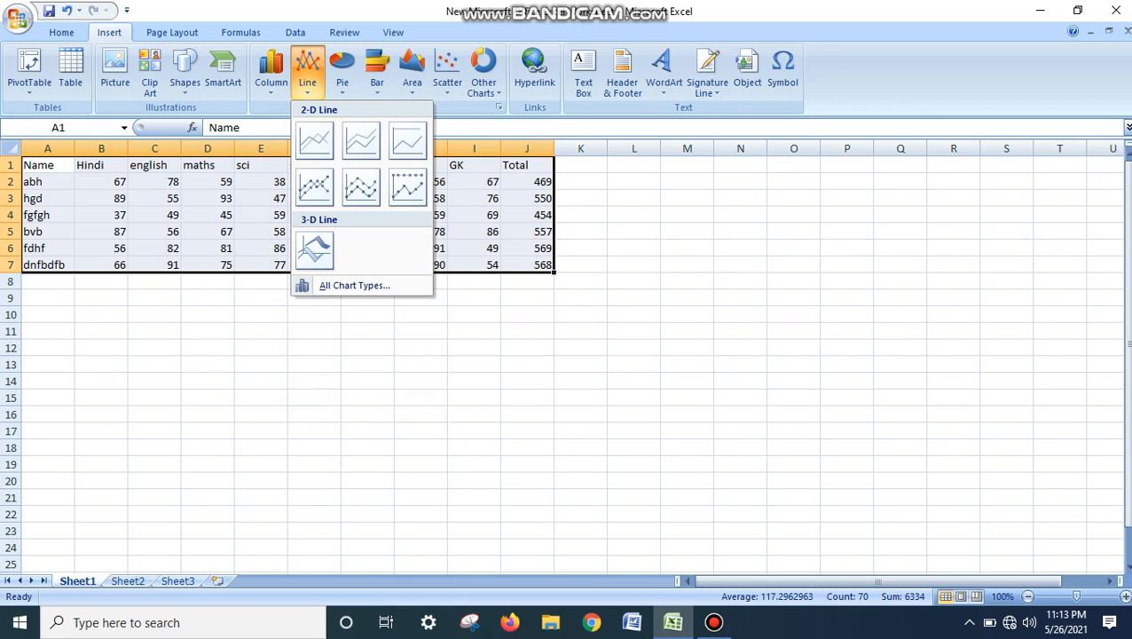
{"action": "left_click", "coordinate": [341, 71]}
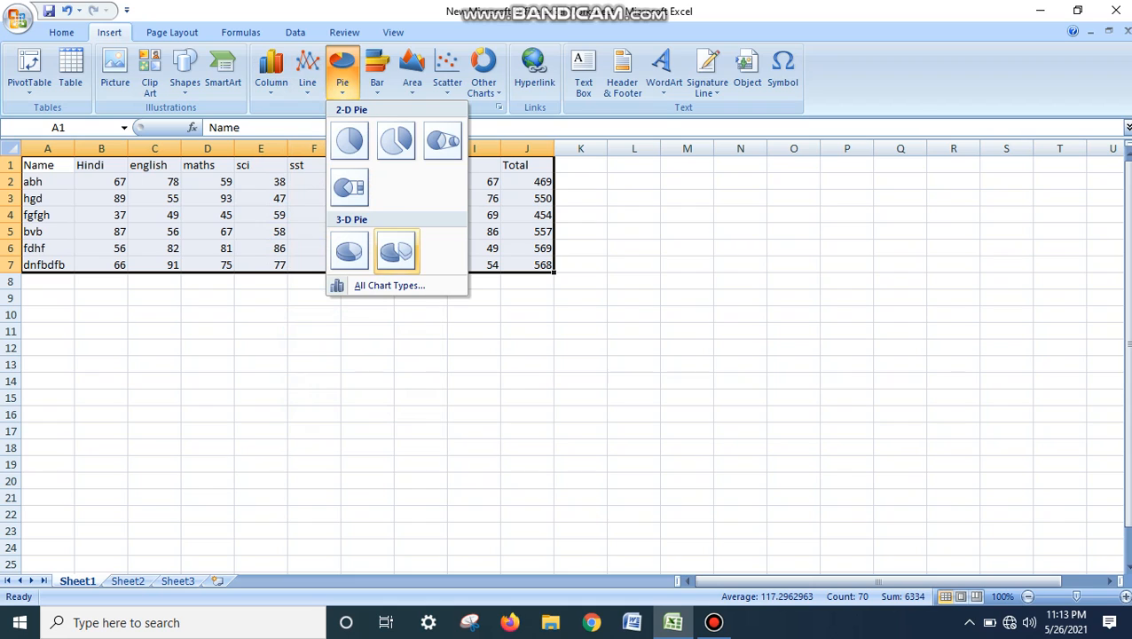
{"action": "left_click", "coordinate": [377, 71]}
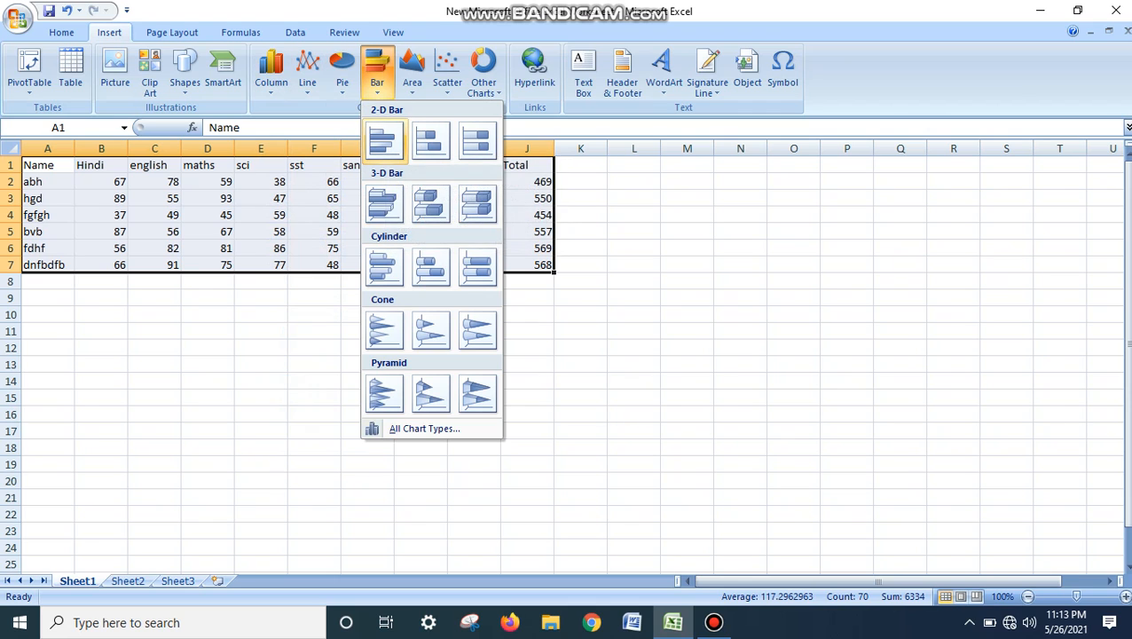
{"action": "left_click", "coordinate": [270, 70]}
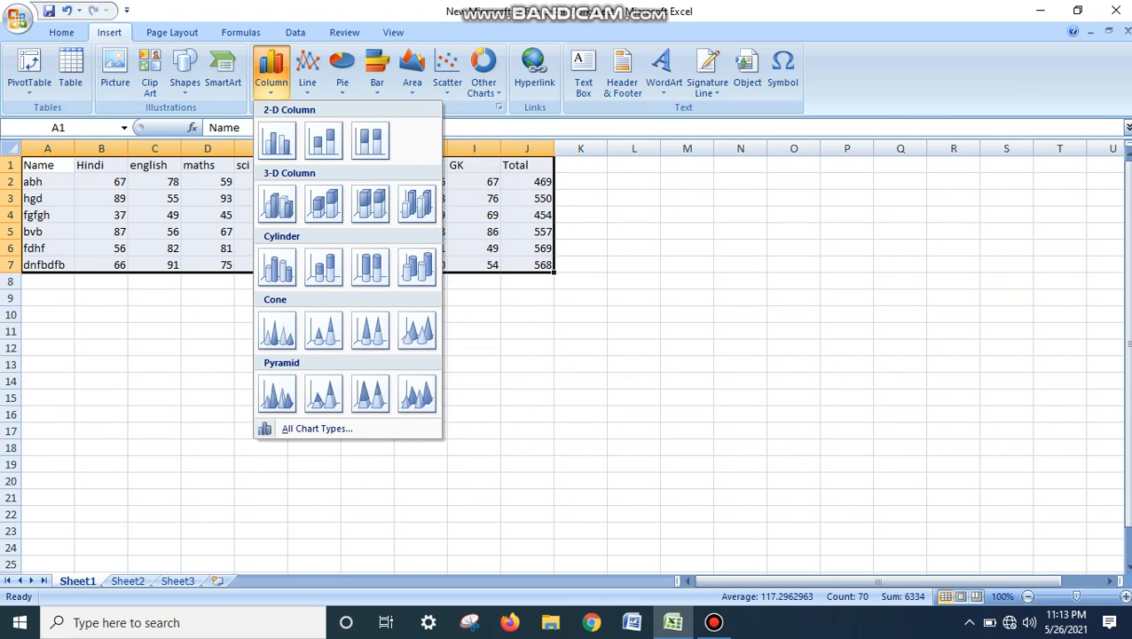
{"action": "left_click", "coordinate": [377, 71]}
{"action": "left_click", "coordinate": [413, 71]}
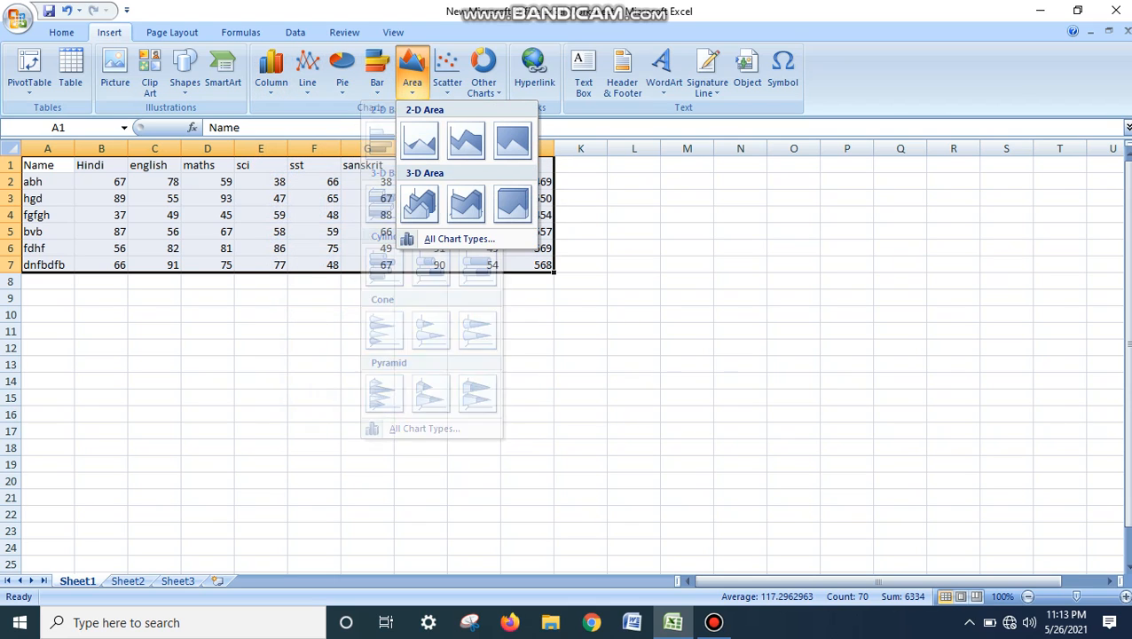
{"action": "left_click", "coordinate": [447, 71]}
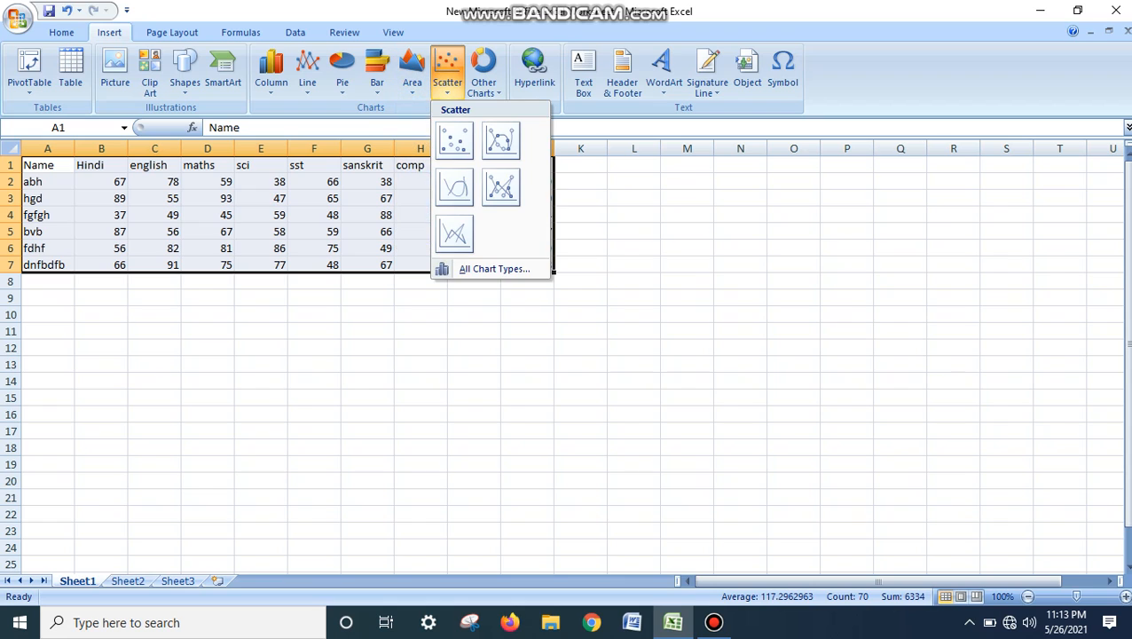
{"action": "left_click", "coordinate": [484, 71]}
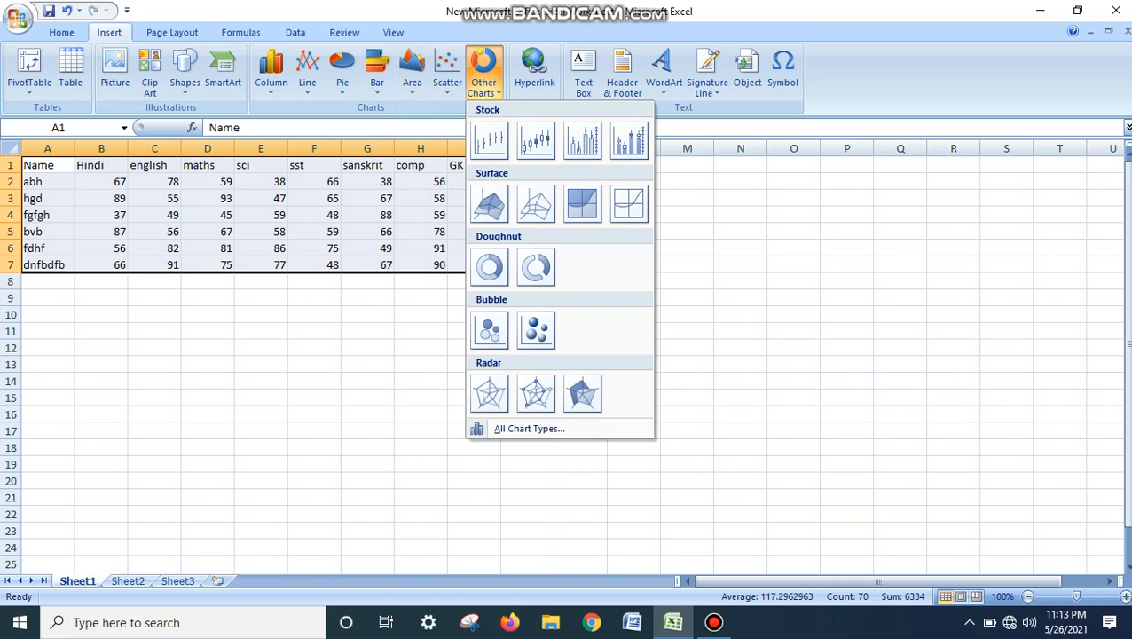
Insert a 2-D clustered column chart from the marks table A1:J7 and delete it again.
{"action": "left_click", "coordinate": [271, 71]}
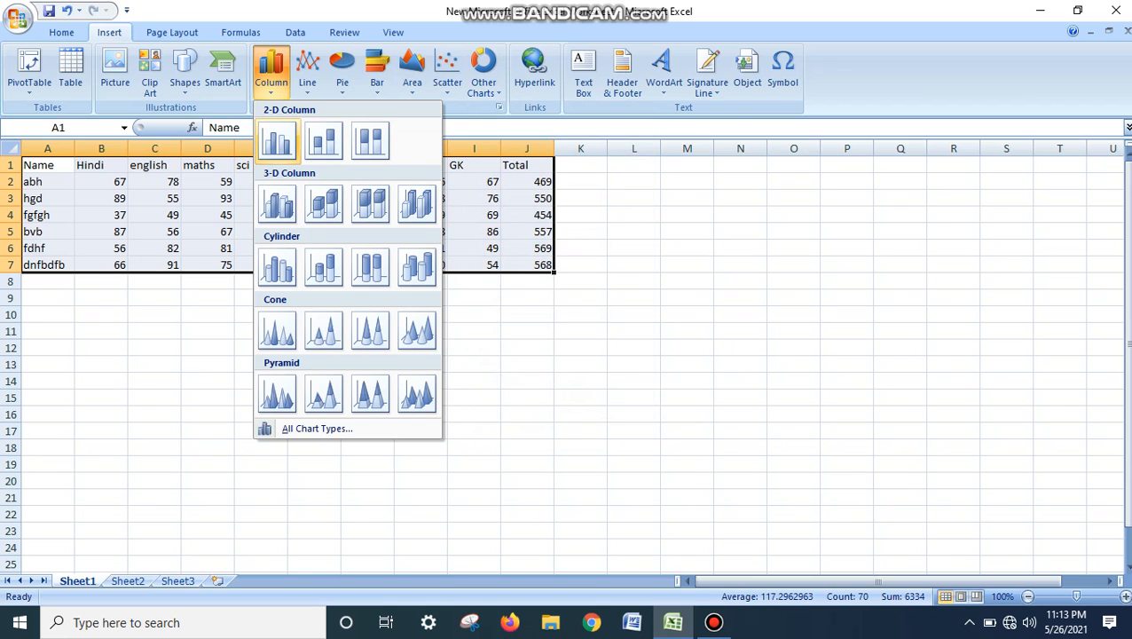
{"action": "left_click", "coordinate": [276, 140]}
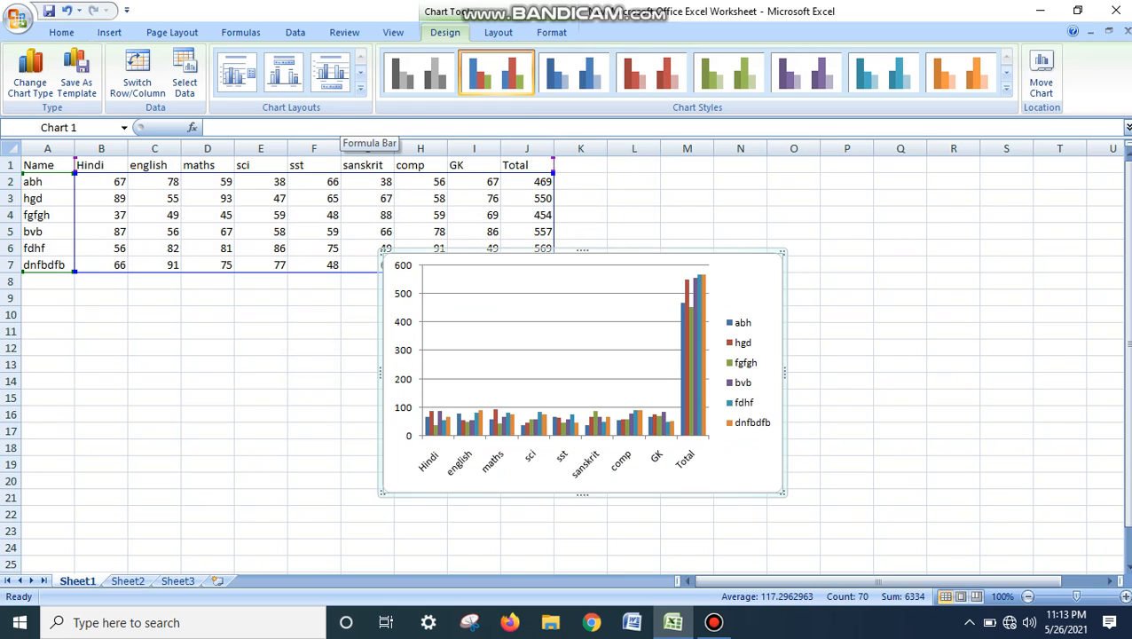
{"action": "key", "text": "Delete"}
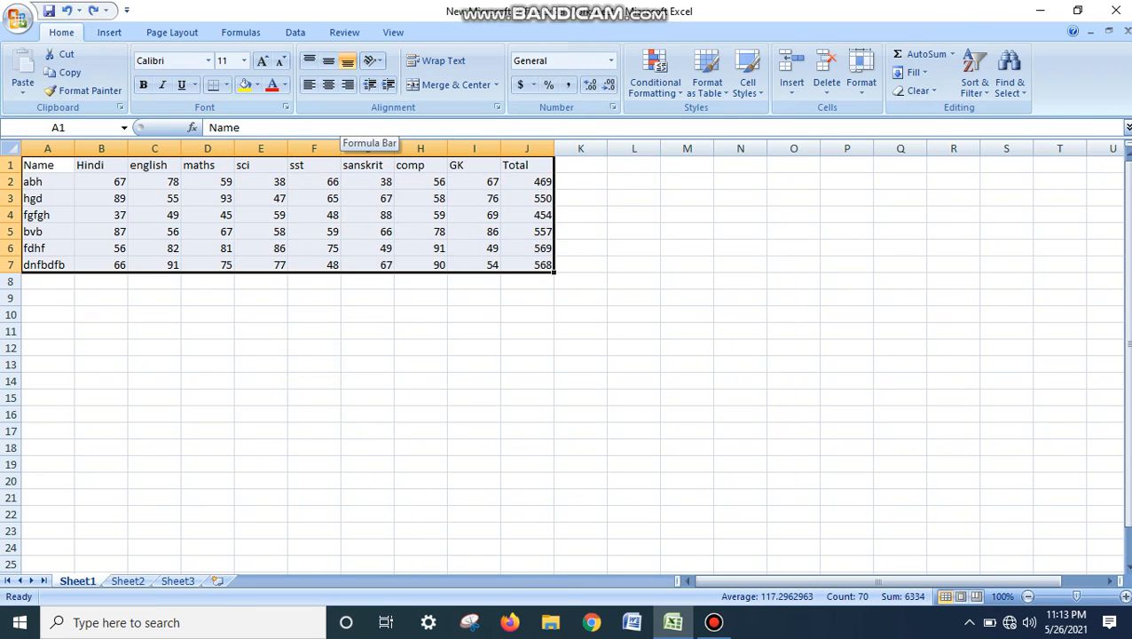
Undo the last worksheet change and paste the SUM formula copied from J2 back into cell J7.
{"action": "key", "text": "ctrl+z"}
{"action": "left_click_drag", "start_coordinate": [48, 165], "coordinate": [527, 265]}
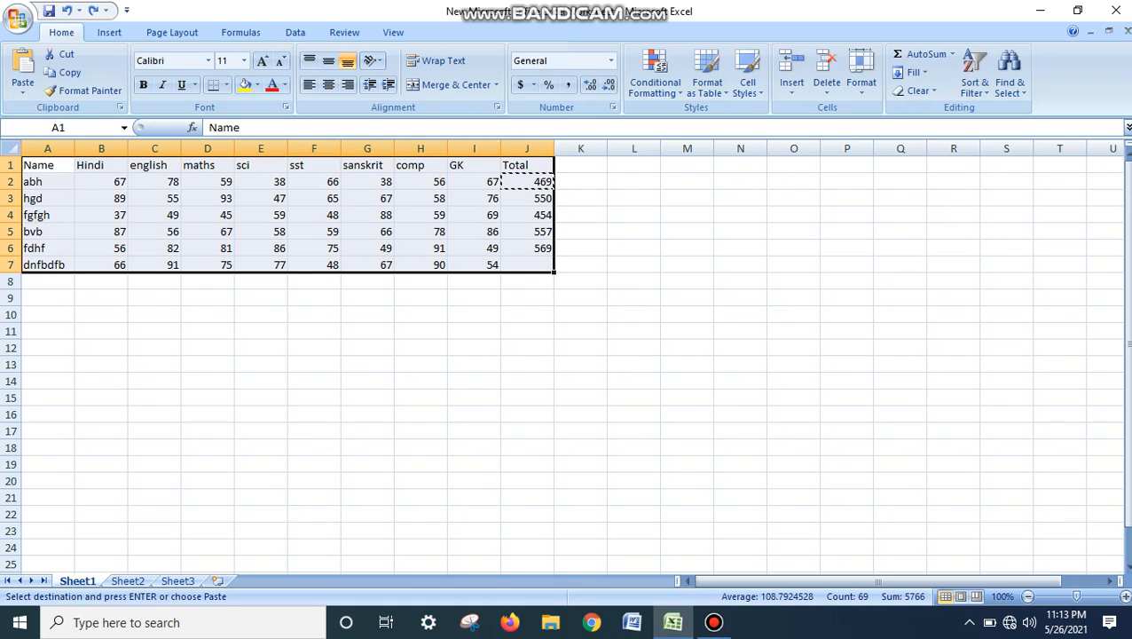
{"action": "left_click", "coordinate": [527, 265]}
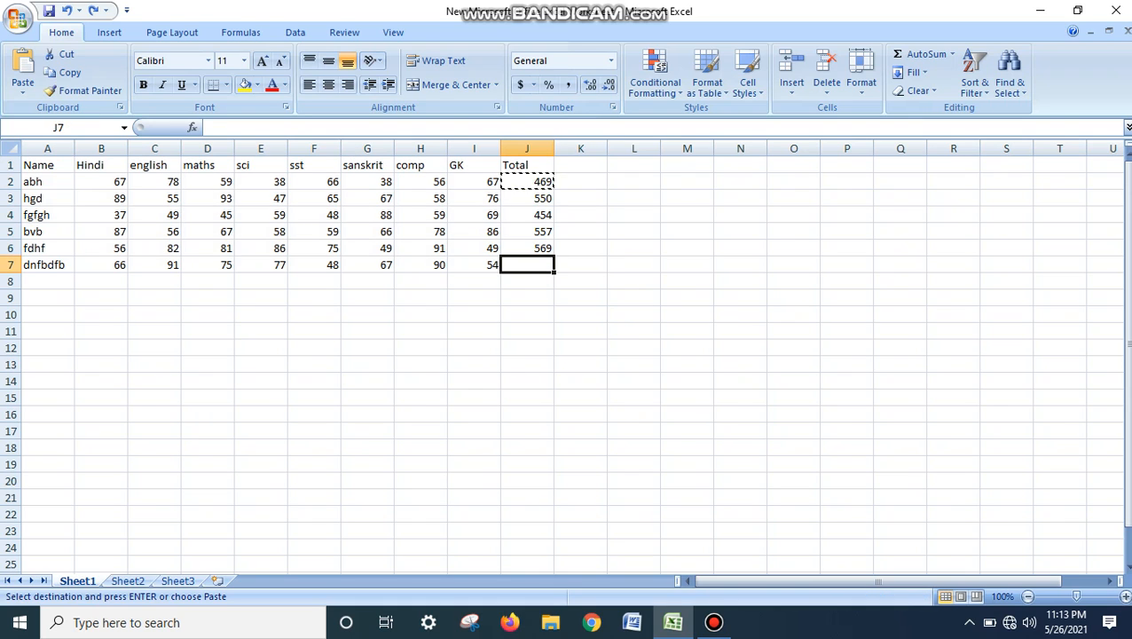
{"action": "key", "text": "ctrl+v"}
{"action": "key", "text": "Escape"}
Insert a 2-D clustered column chart covering the full table A1:J7, including the Total column.
{"action": "left_click_drag", "start_coordinate": [40, 165], "coordinate": [532, 264]}
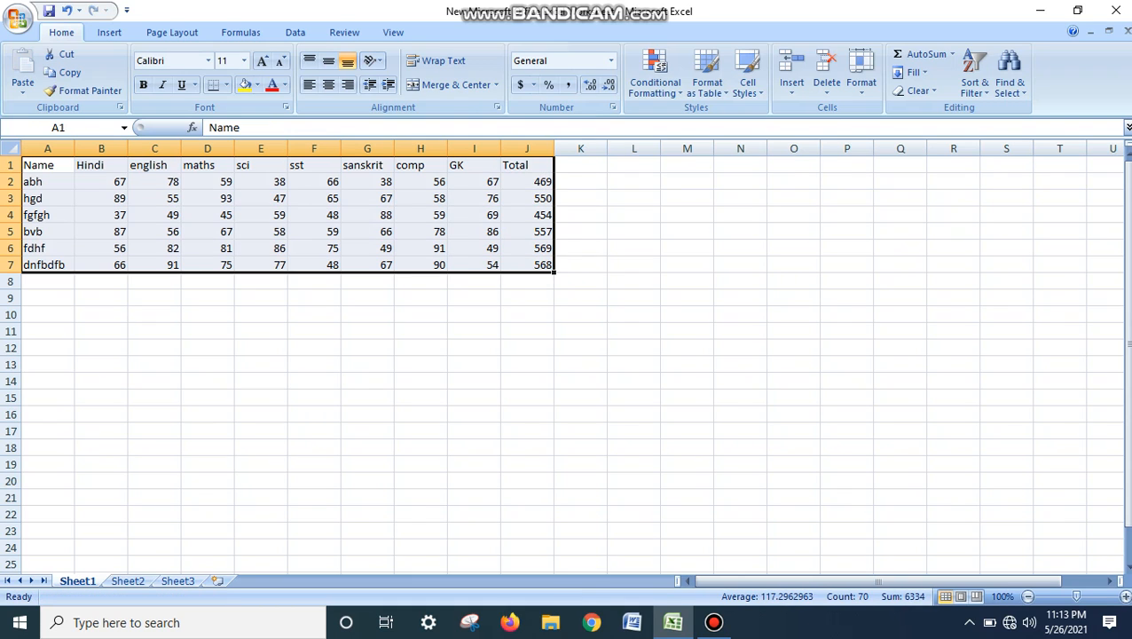
{"action": "left_click", "coordinate": [109, 32]}
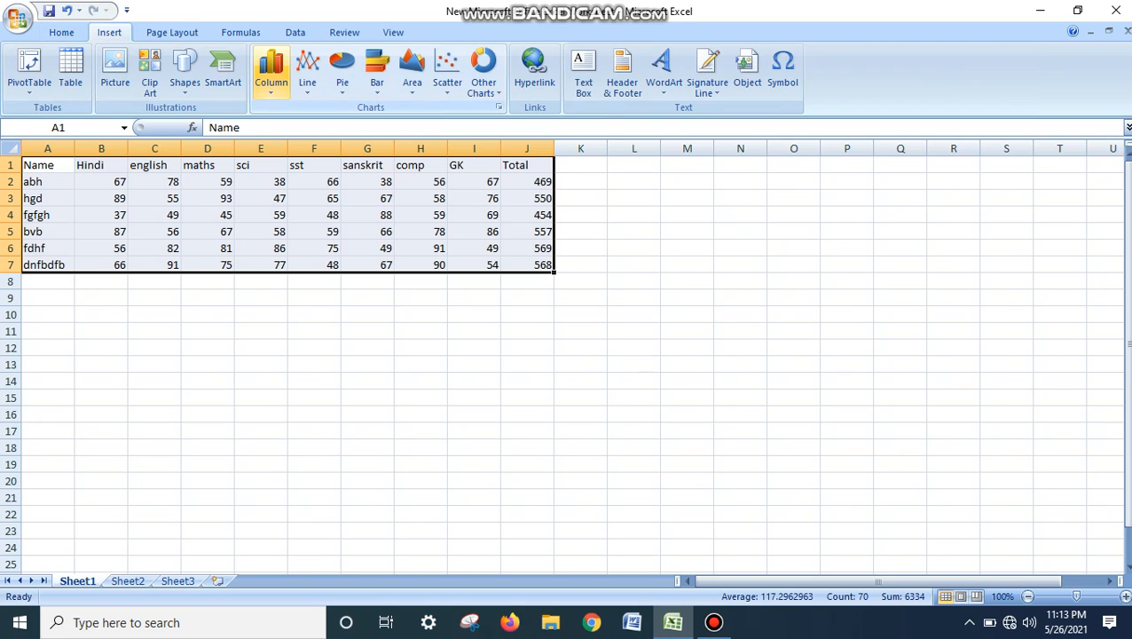
{"action": "left_click", "coordinate": [270, 71]}
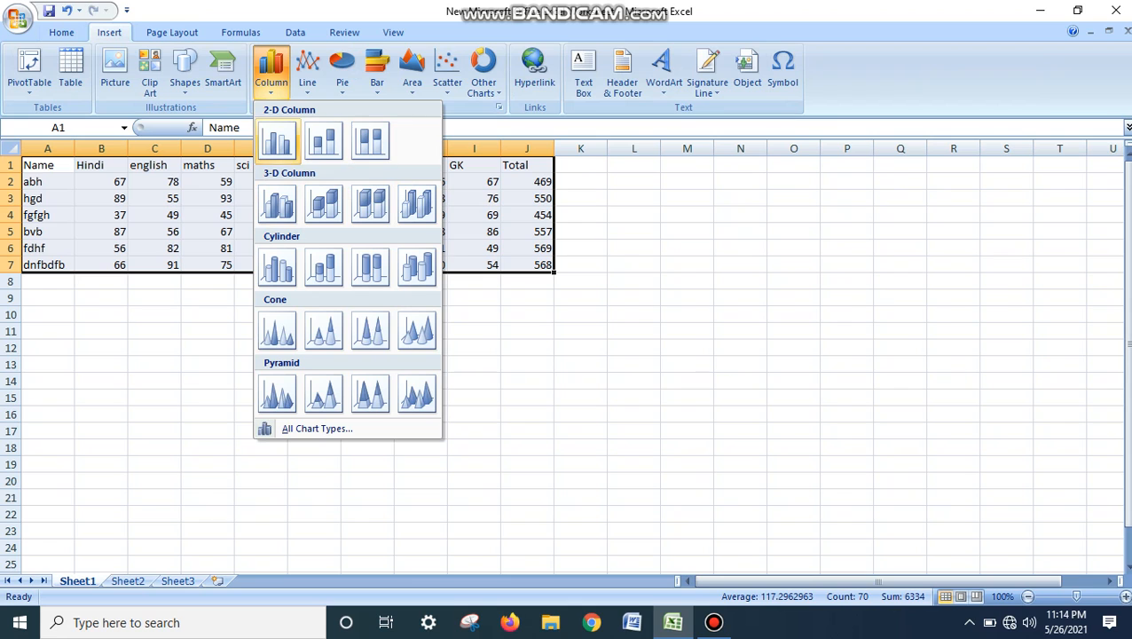
{"action": "left_click", "coordinate": [277, 140]}
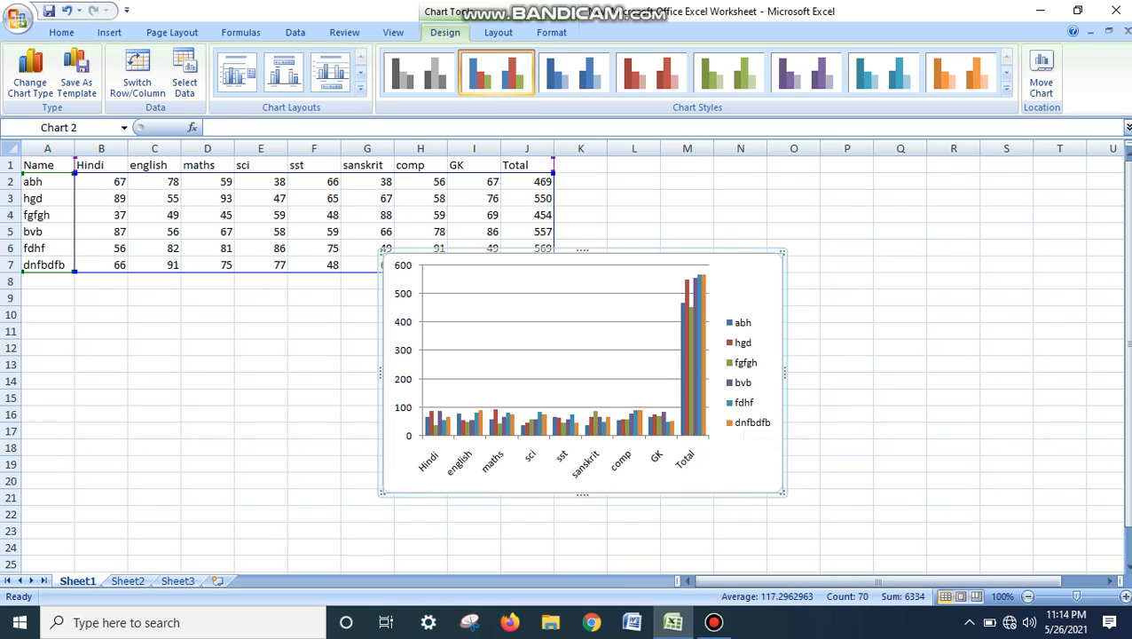
Delete the chart's legend, and undo both the legend deletion and the chart insertion.
{"action": "right_click", "coordinate": [772, 320]}
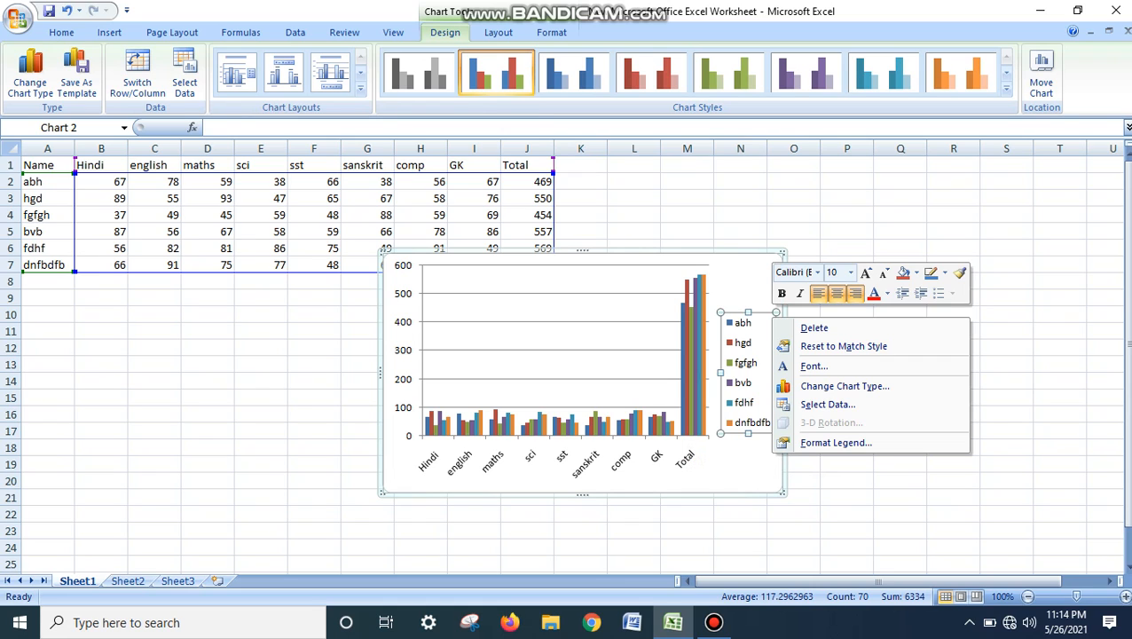
{"action": "left_click", "coordinate": [814, 328]}
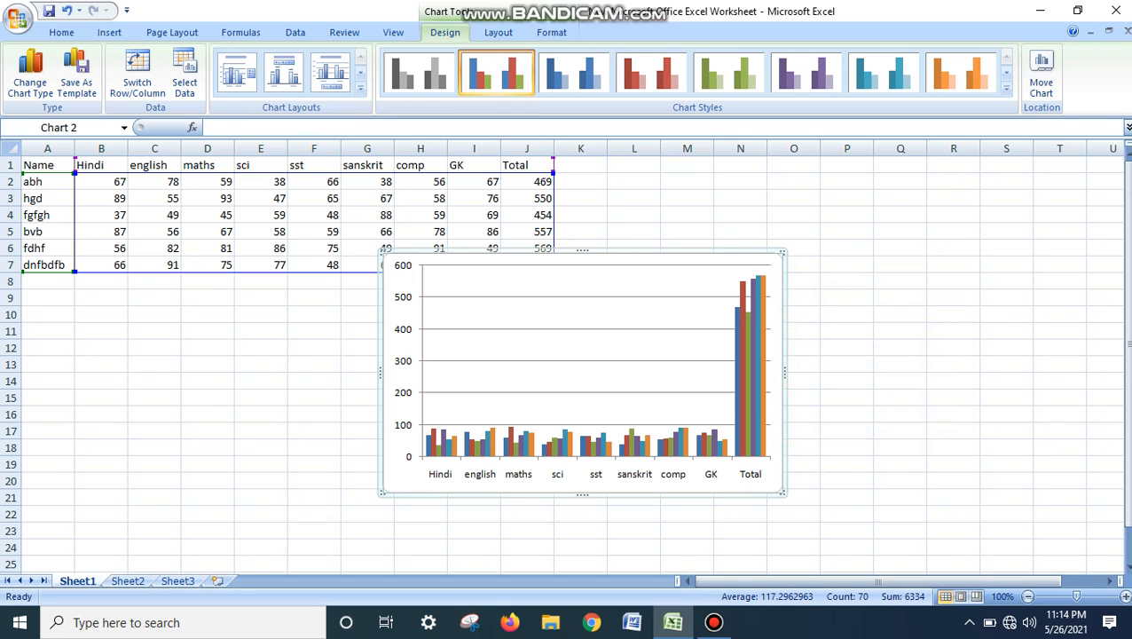
{"action": "key", "text": "ctrl+z"}
{"action": "key", "text": "ctrl+z"}
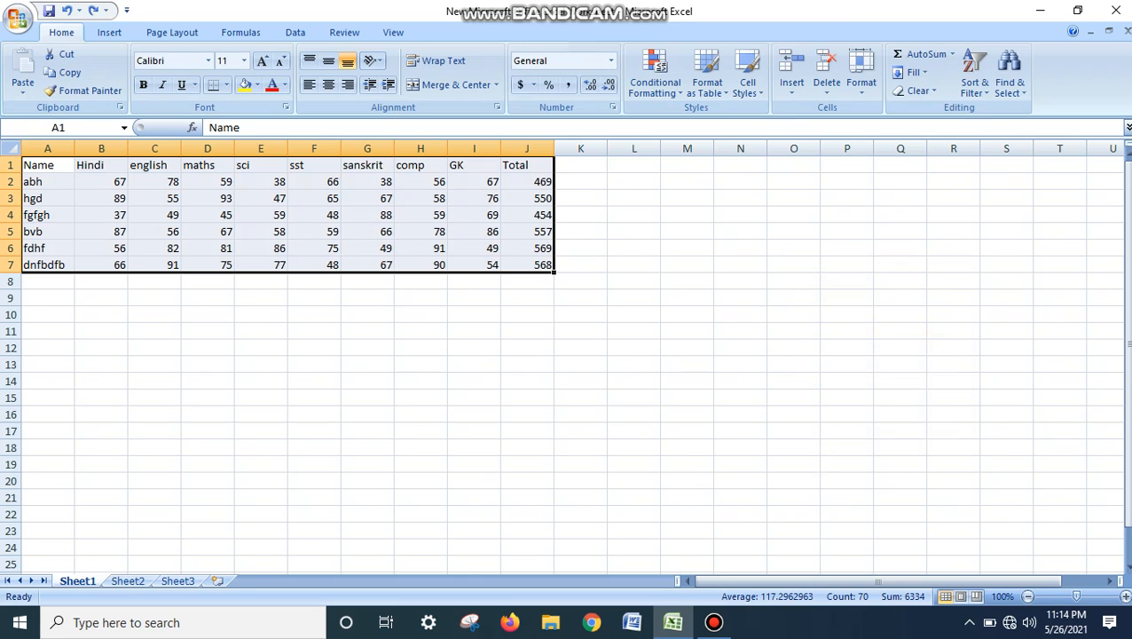
Insert a 2-D clustered column chart from A1:I7, leaving out the Total column, and deselect it.
{"action": "left_click_drag", "start_coordinate": [44, 165], "coordinate": [473, 265]}
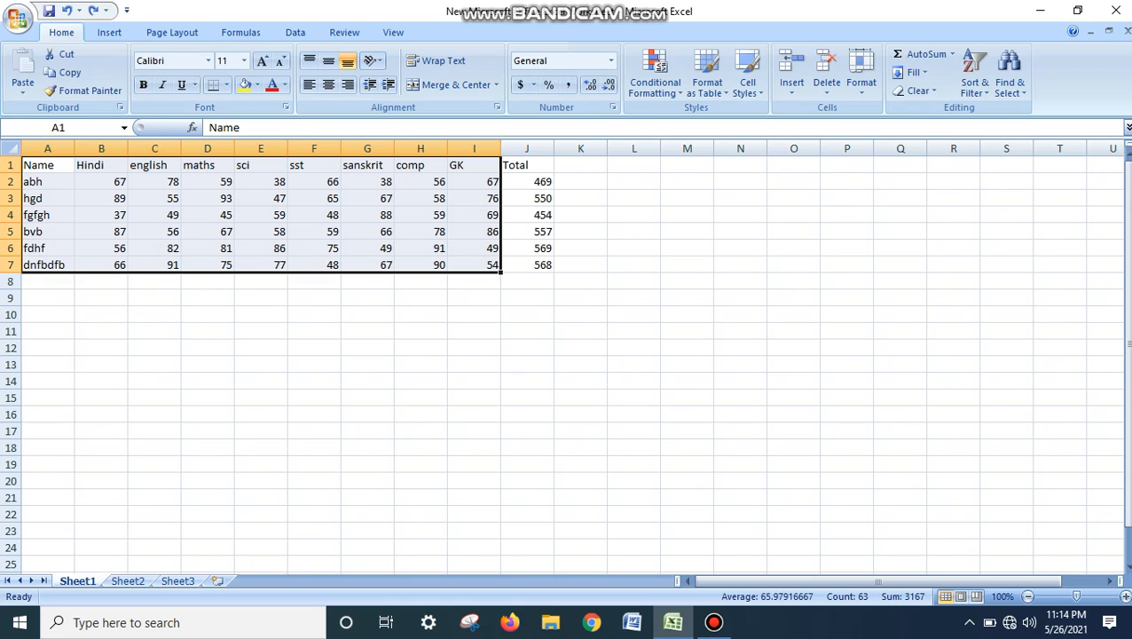
{"action": "left_click", "coordinate": [109, 32]}
{"action": "left_click", "coordinate": [270, 71]}
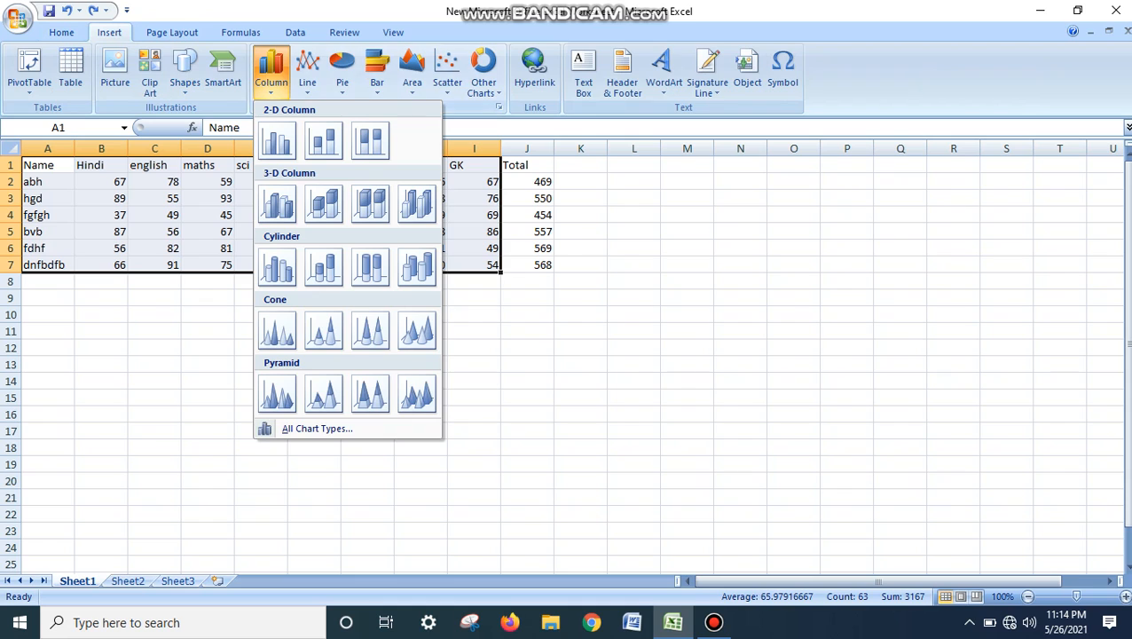
{"action": "left_click", "coordinate": [268, 142]}
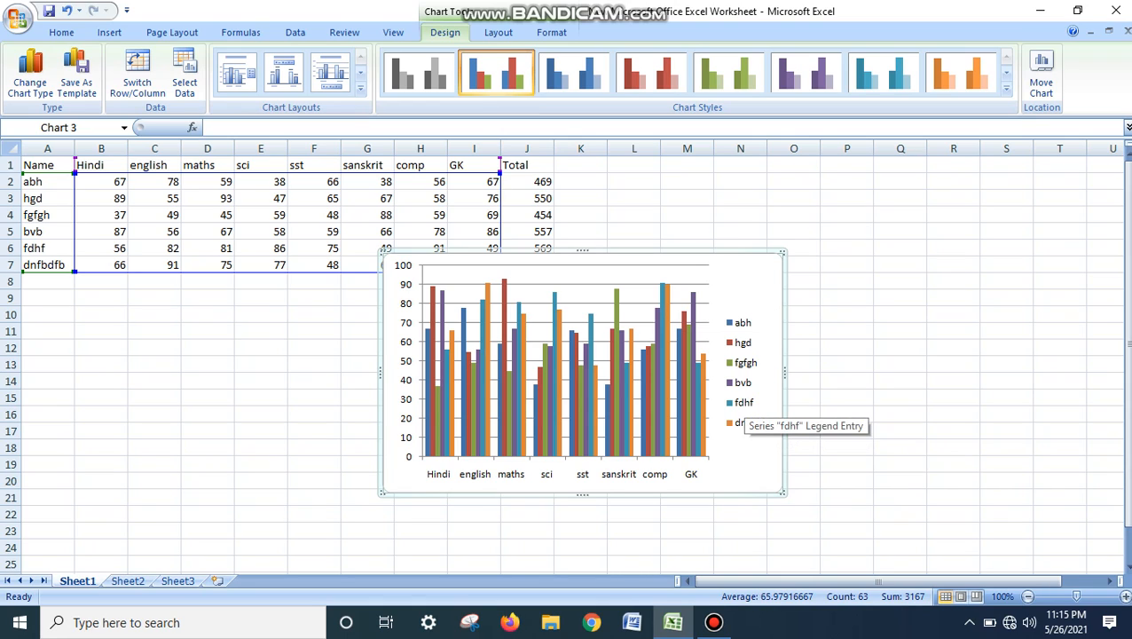
{"action": "left_click", "coordinate": [361, 381]}
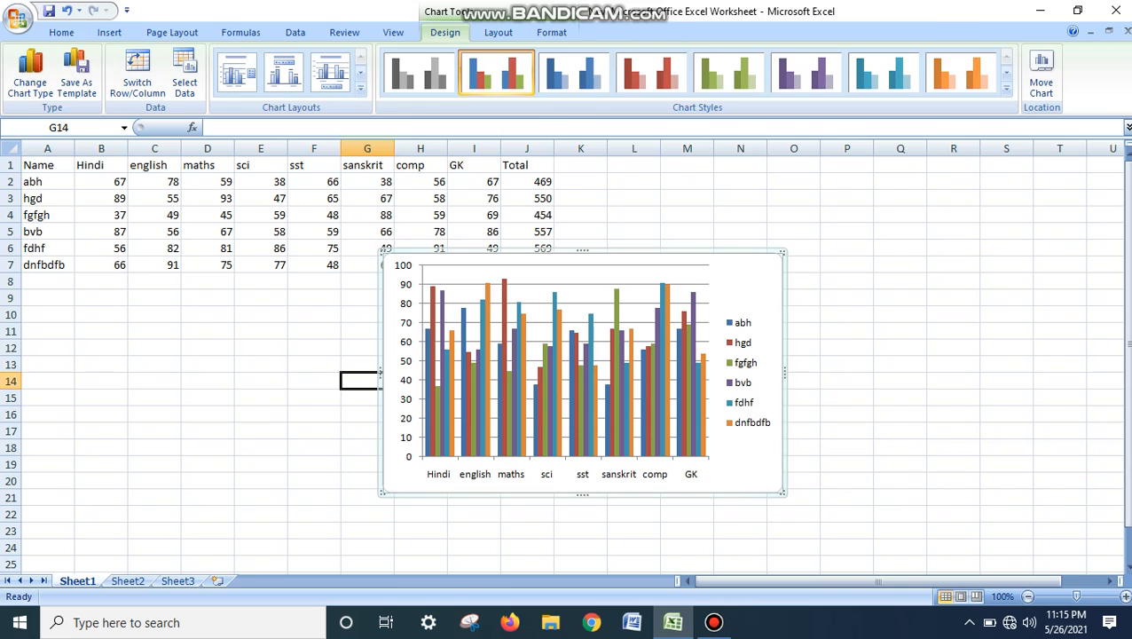
Insert a second 2-D clustered column chart from A1:E7, covering only Hindi, english, maths and sci.
{"action": "left_click_drag", "start_coordinate": [36, 165], "coordinate": [261, 264]}
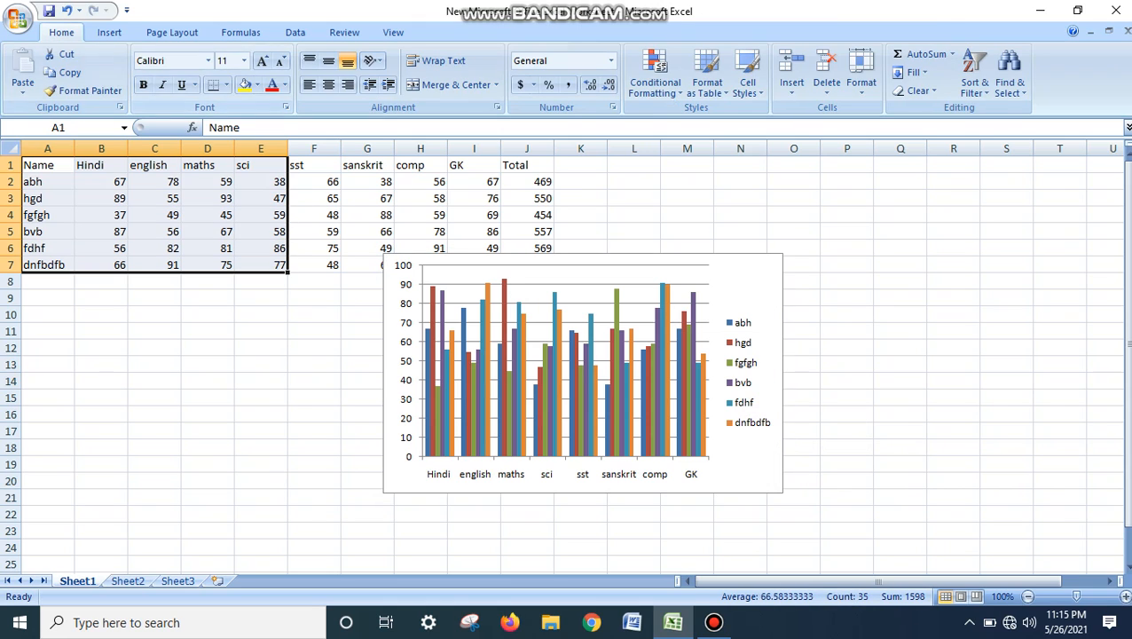
{"action": "left_click", "coordinate": [109, 32]}
{"action": "left_click", "coordinate": [271, 69]}
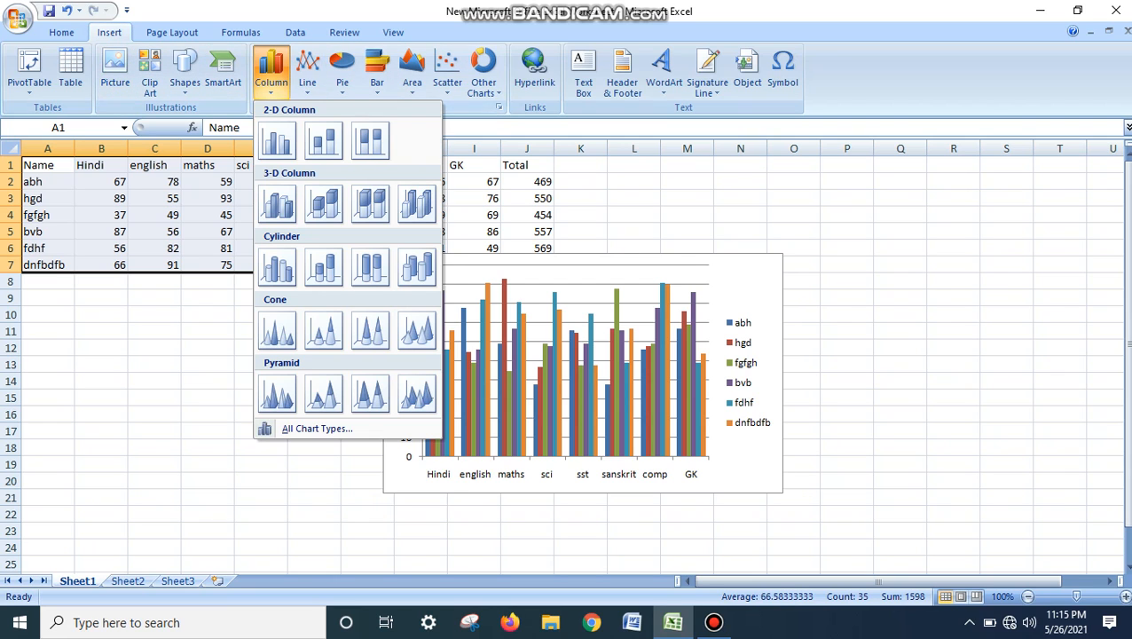
{"action": "left_click", "coordinate": [274, 139]}
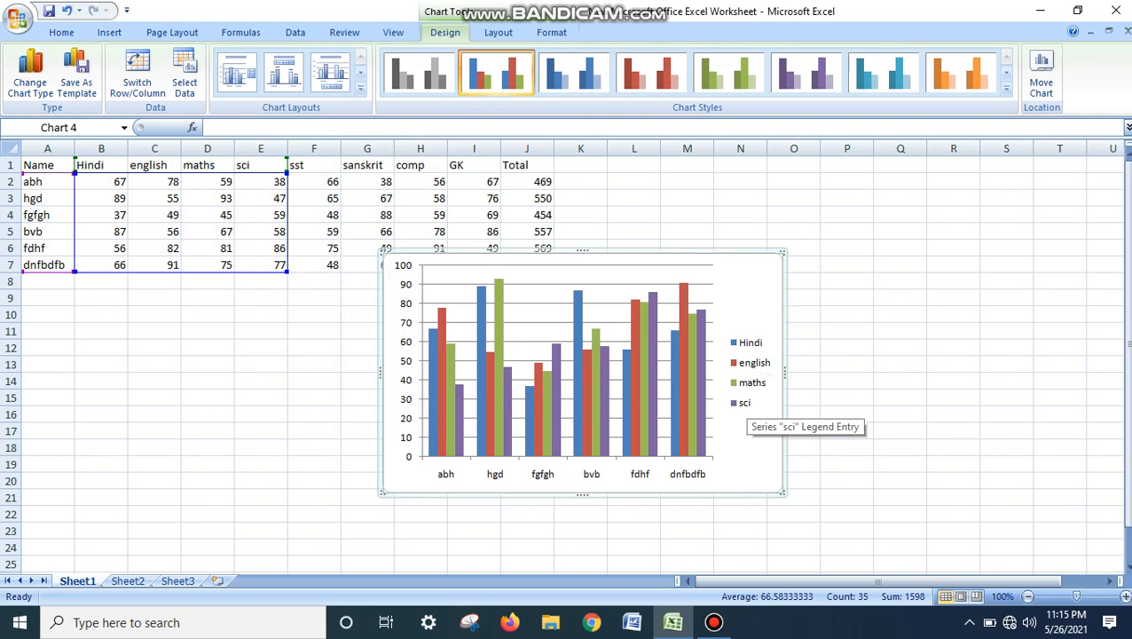
{"action": "left_click", "coordinate": [713, 622]}
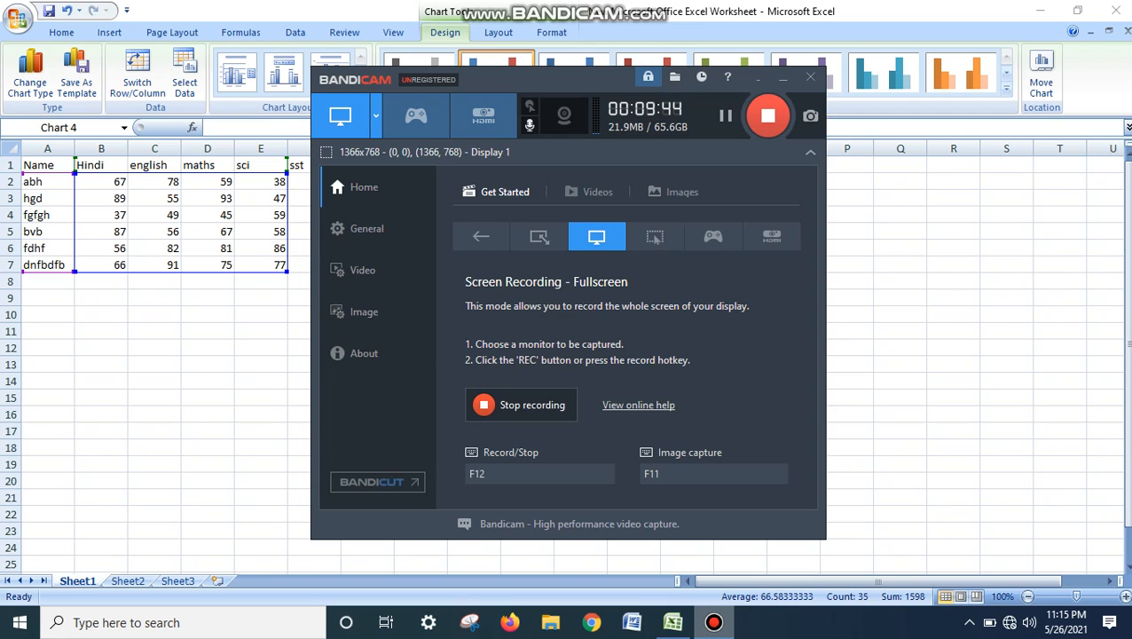
{"action": "left_click_drag", "start_coordinate": [561, 79], "coordinate": [1050, 180]}
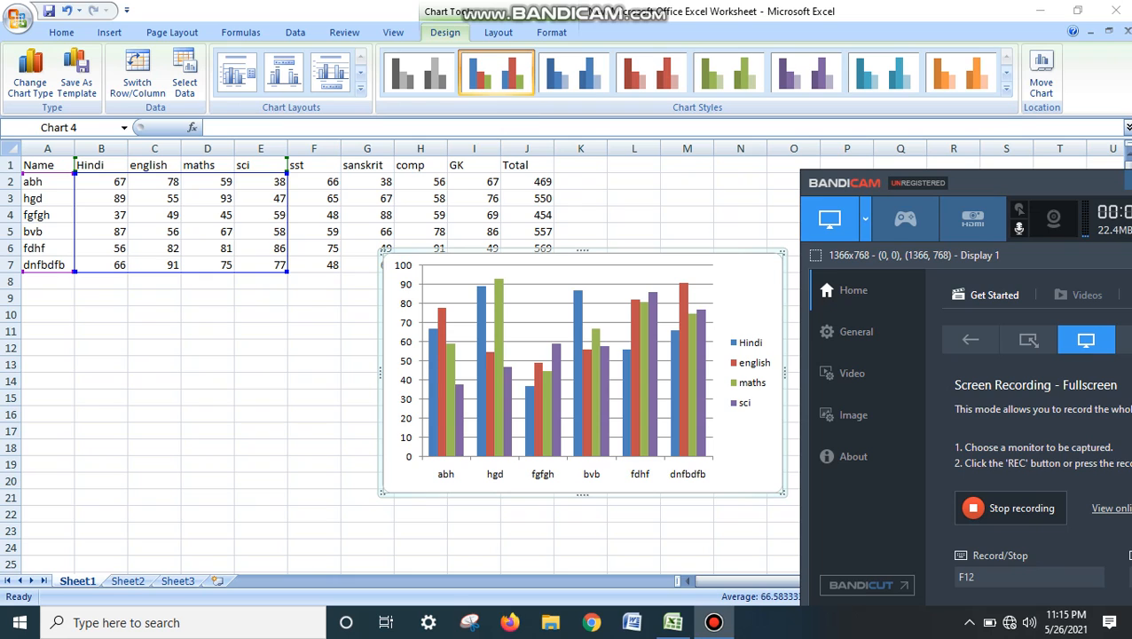
{"action": "key", "text": "alt+Tab"}
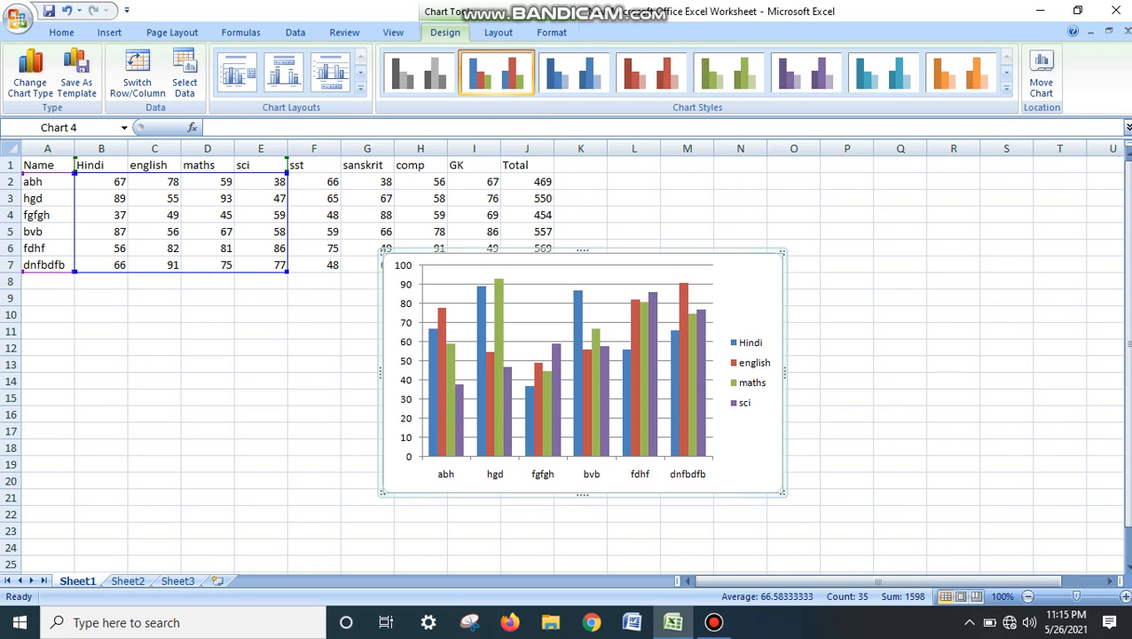
Move the four-subject chart over columns C to J to uncover part of the eight-subject chart beneath it.
{"action": "left_click_drag", "start_coordinate": [750, 293], "coordinate": [507, 271]}
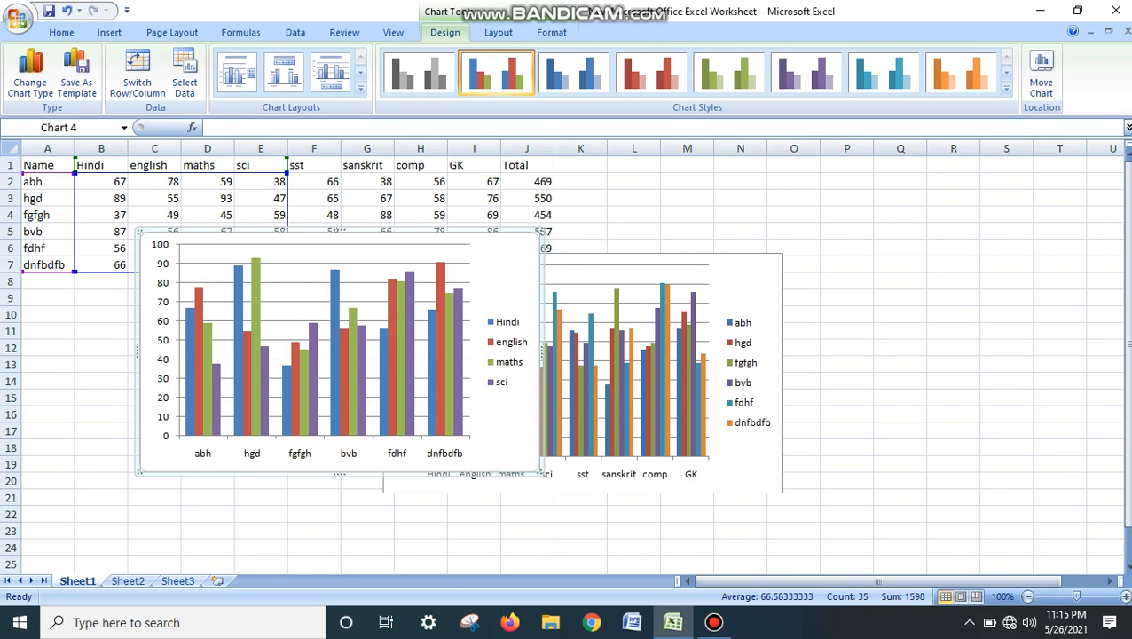
{"action": "left_click", "coordinate": [714, 621]}
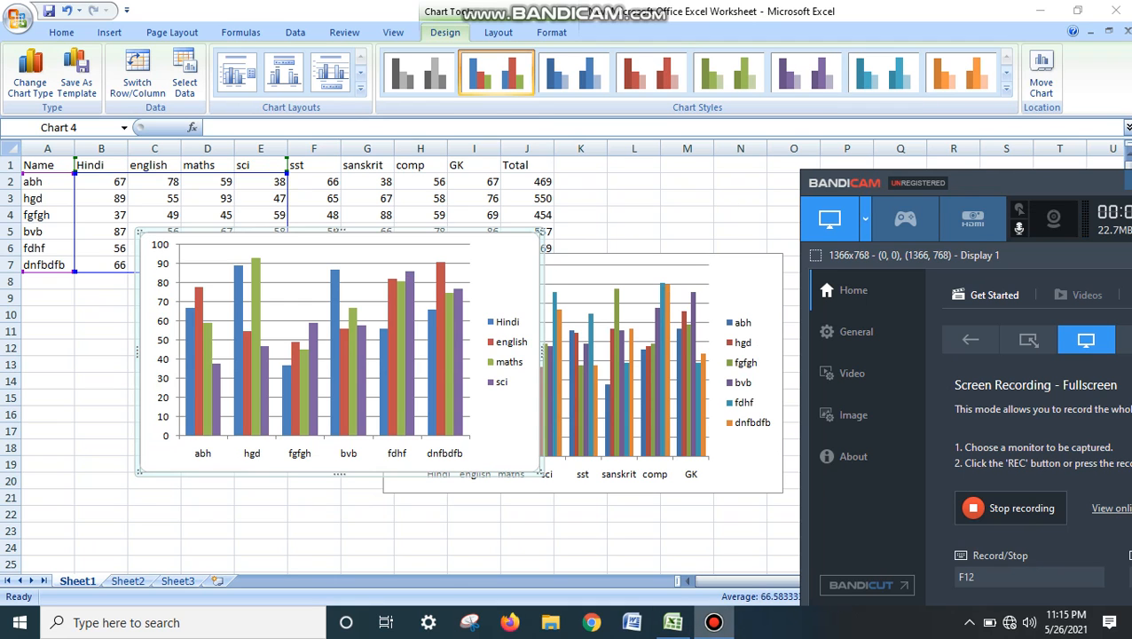
{"action": "left_click_drag", "start_coordinate": [970, 184], "coordinate": [902, 152]}
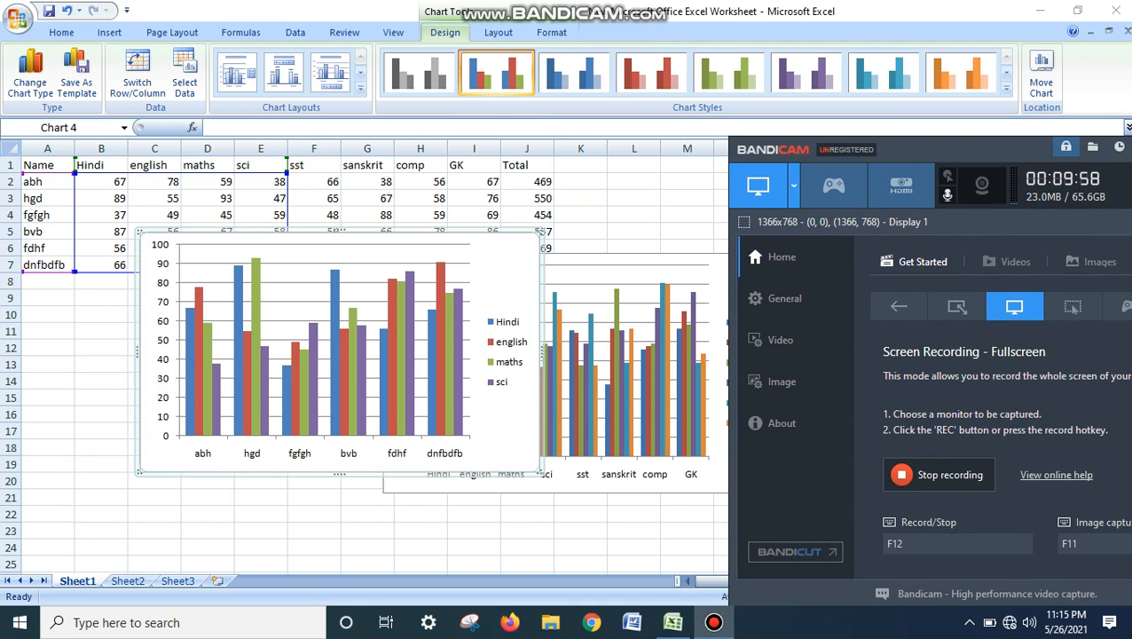